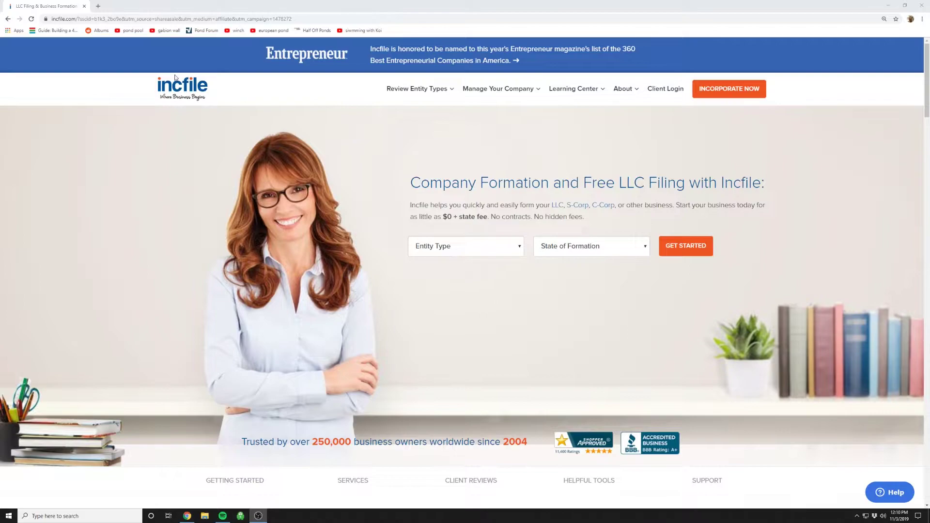
Choose LLC as the entity type and Virginia as the state of formation.
left_click(492, 249)
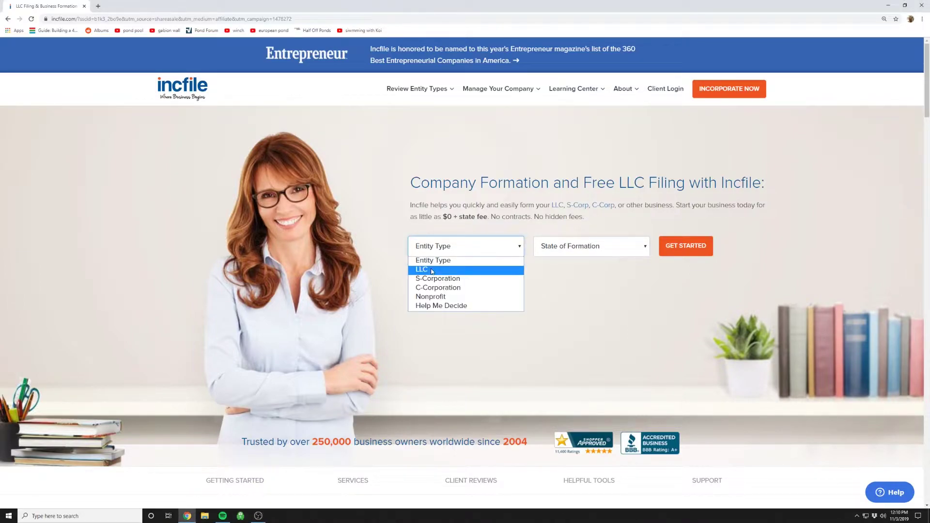
left_click(432, 270)
left_click(594, 252)
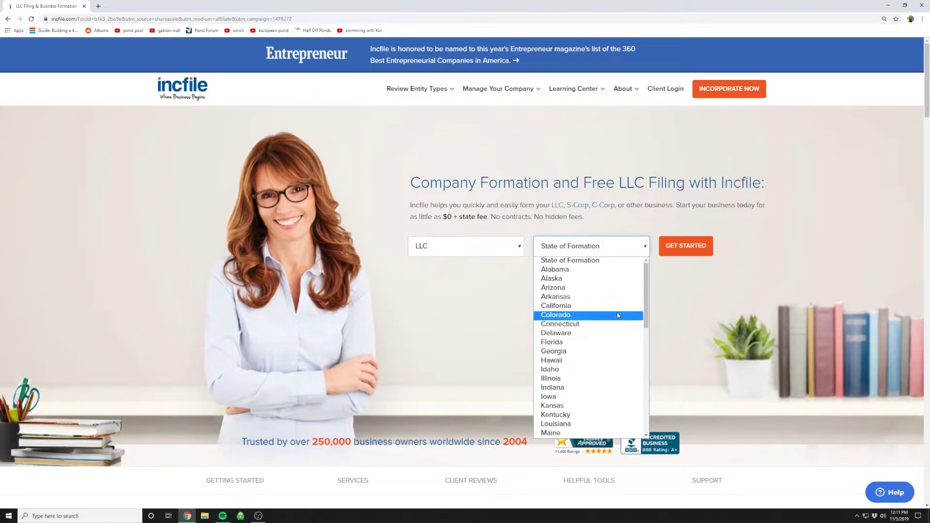
scroll(605, 315, "down", 8)
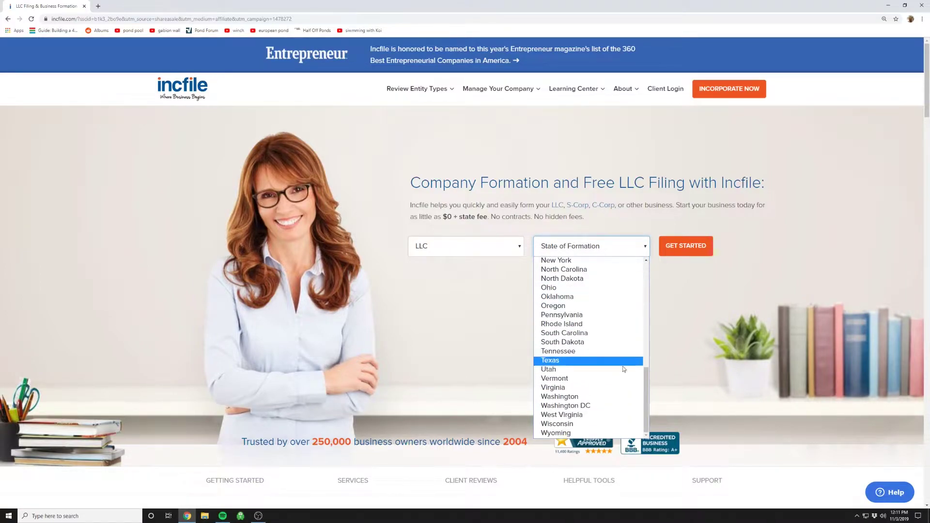
left_click(571, 387)
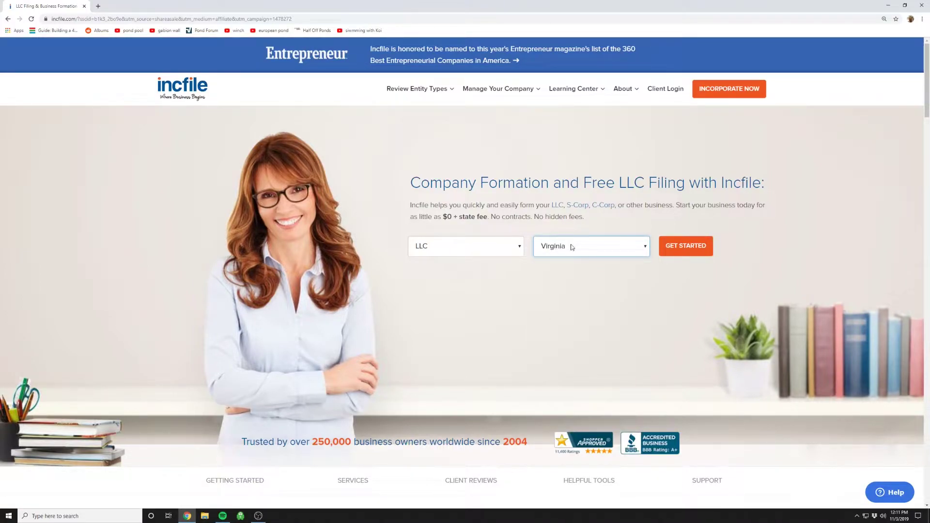
Start the Virginia LLC order and review the packages, noting Silver's $100 state fee.
left_click(687, 246)
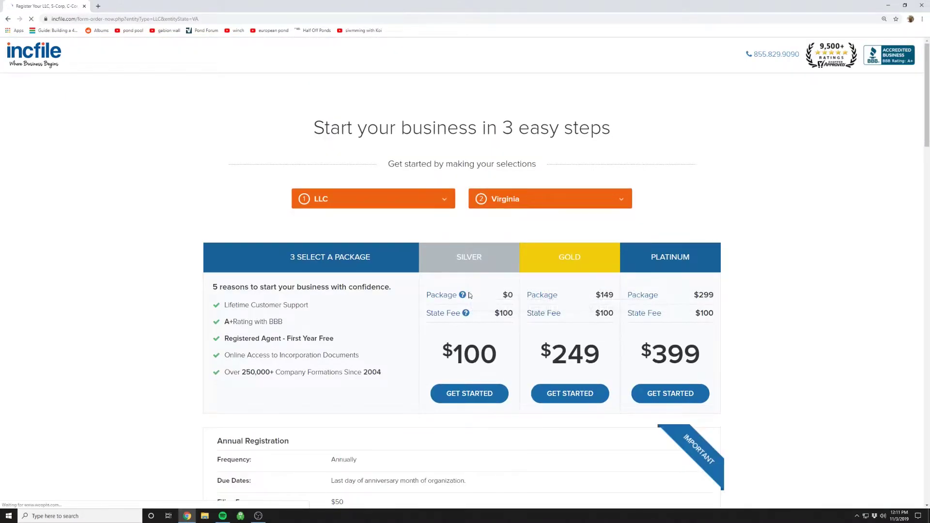
scroll(414, 274, "down", 1)
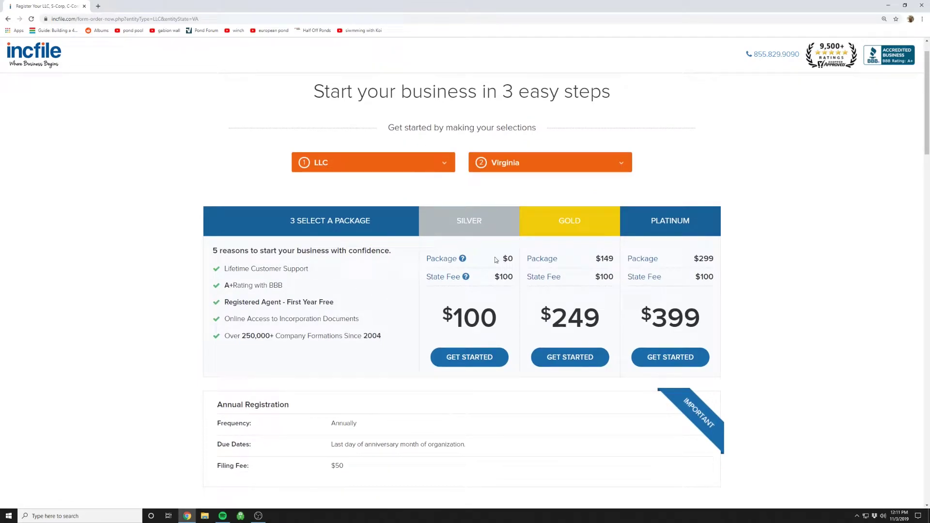
scroll(494, 260, "down", 1)
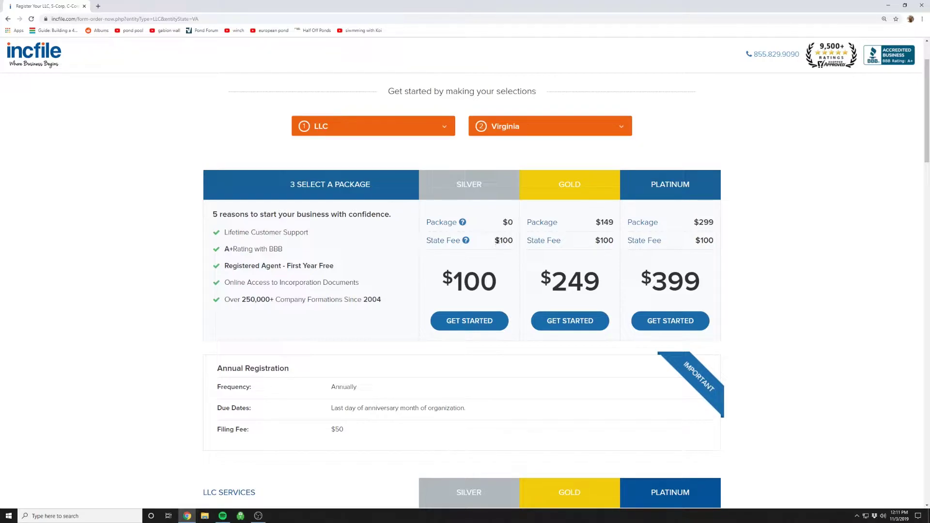
left_click_drag(496, 241, 513, 222)
Scroll through the comparison tables to the price boxes and choose the $100 Silver package.
scroll(500, 255, "down", 5)
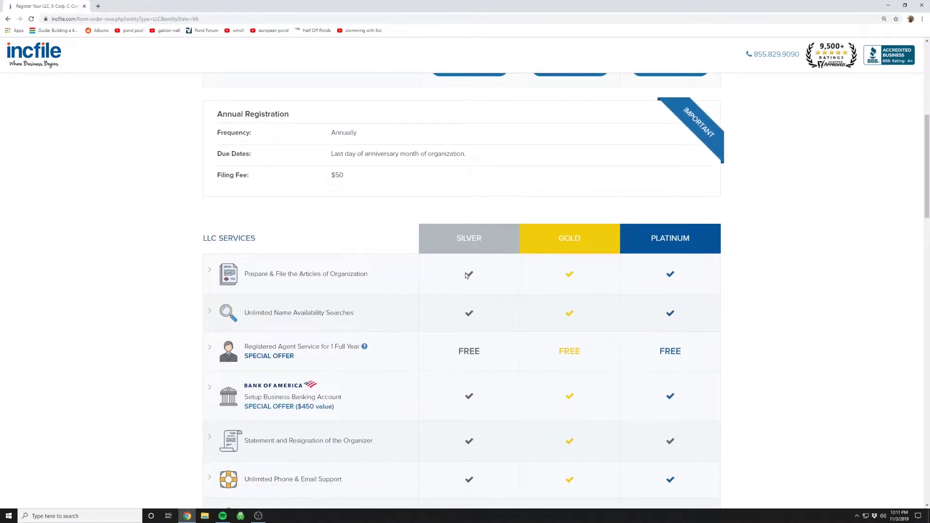
scroll(449, 267, "down", 6)
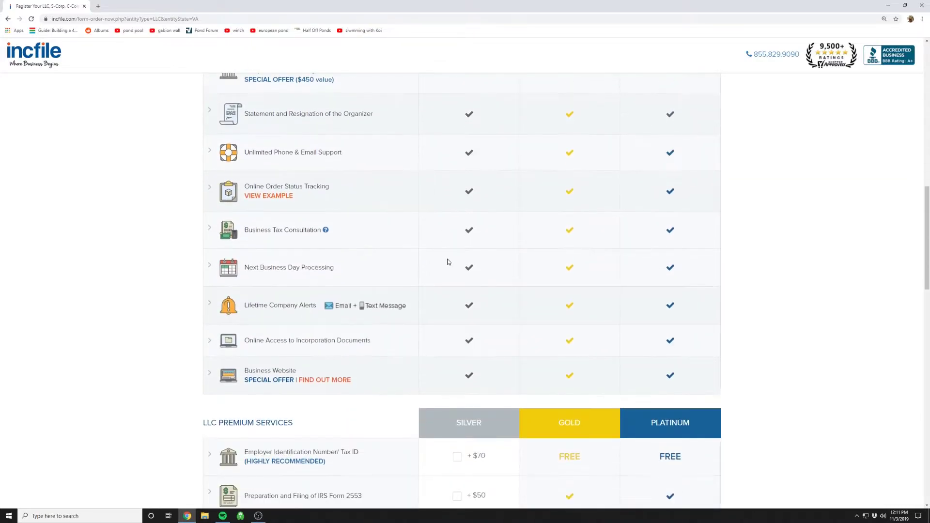
scroll(448, 262, "down", 4)
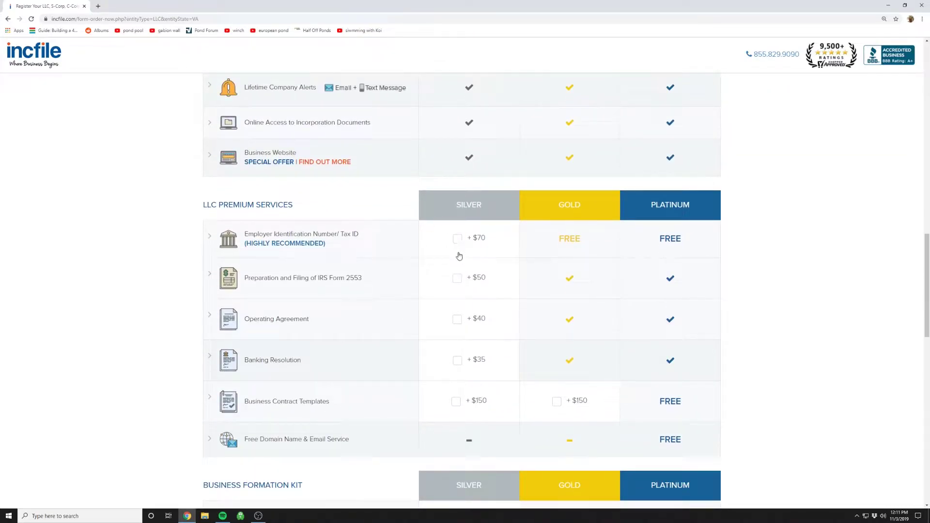
scroll(459, 256, "down", 8)
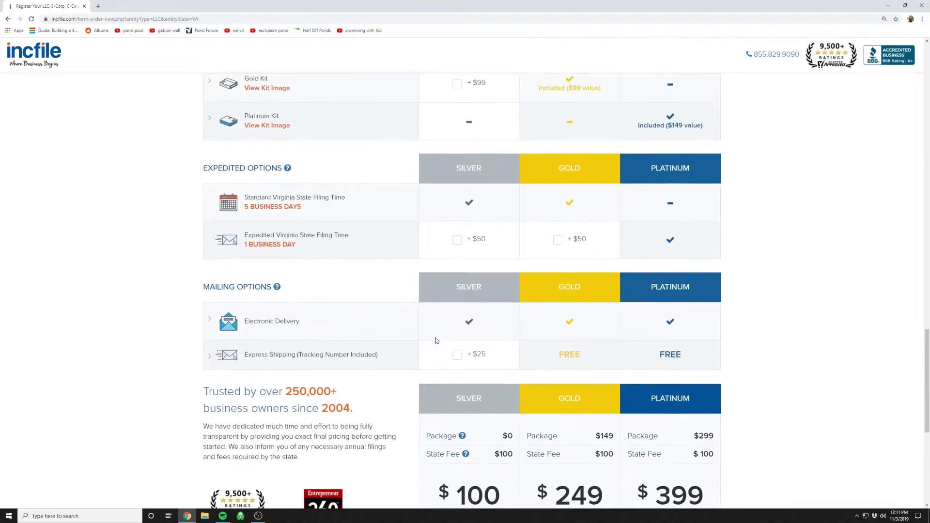
scroll(435, 341, "down", 3)
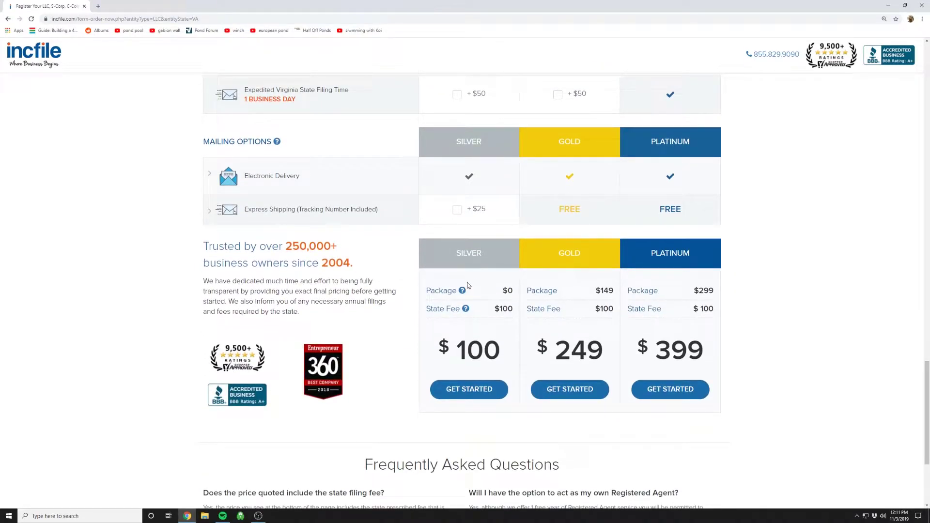
scroll(436, 290, "up", 7)
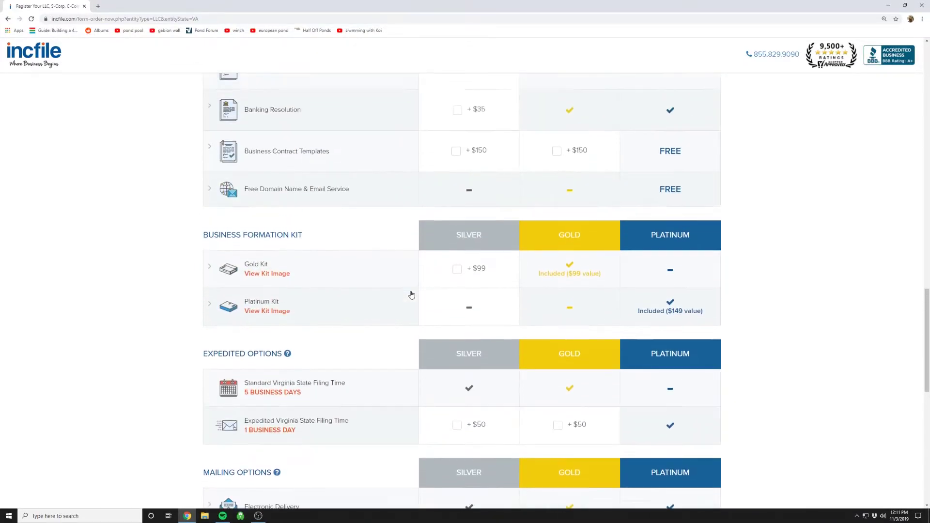
scroll(411, 295, "up", 13)
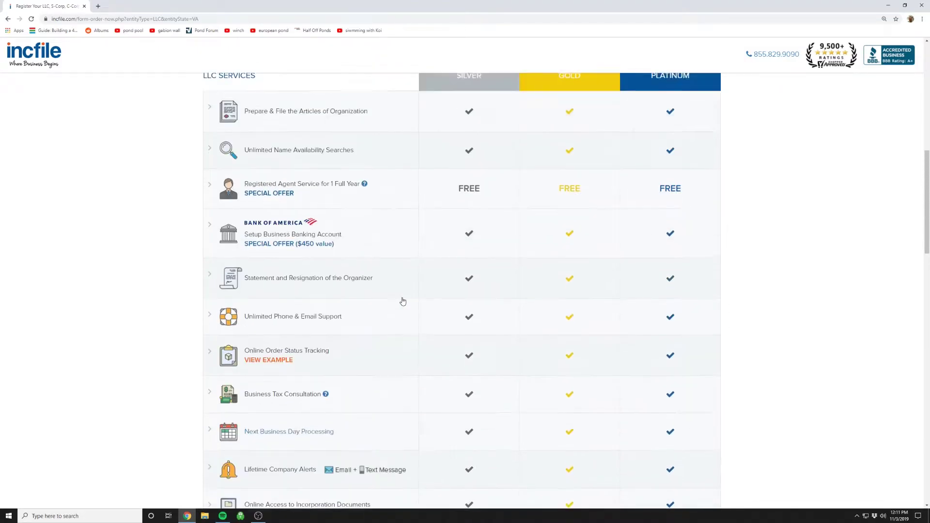
scroll(402, 302, "up", 6)
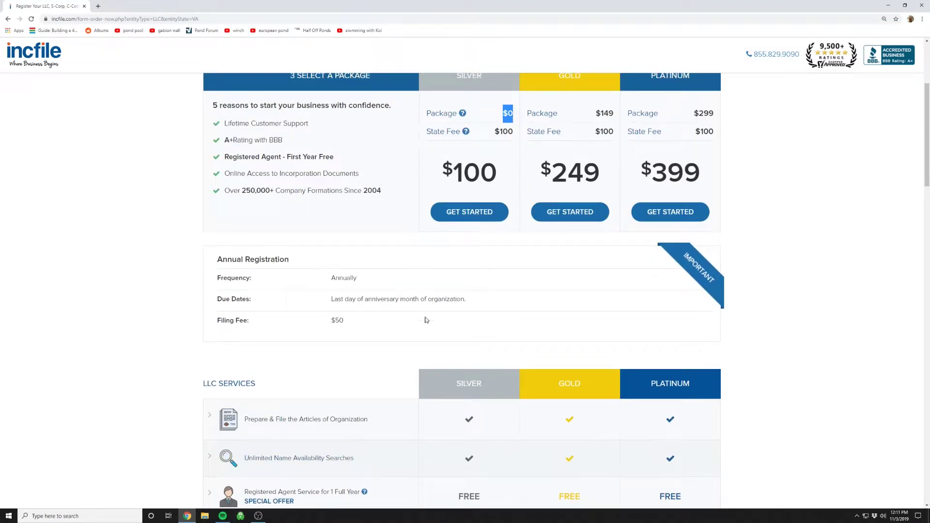
scroll(426, 320, "down", 15)
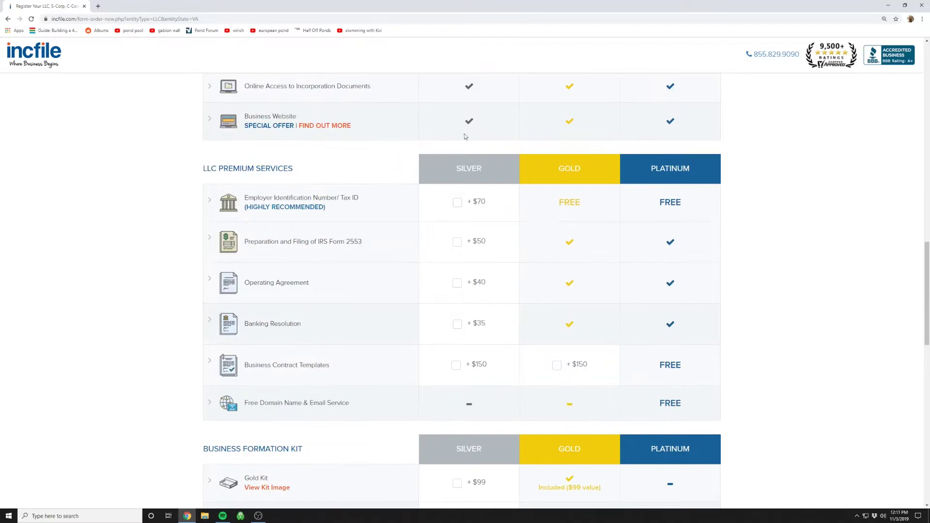
scroll(442, 245, "down", 3)
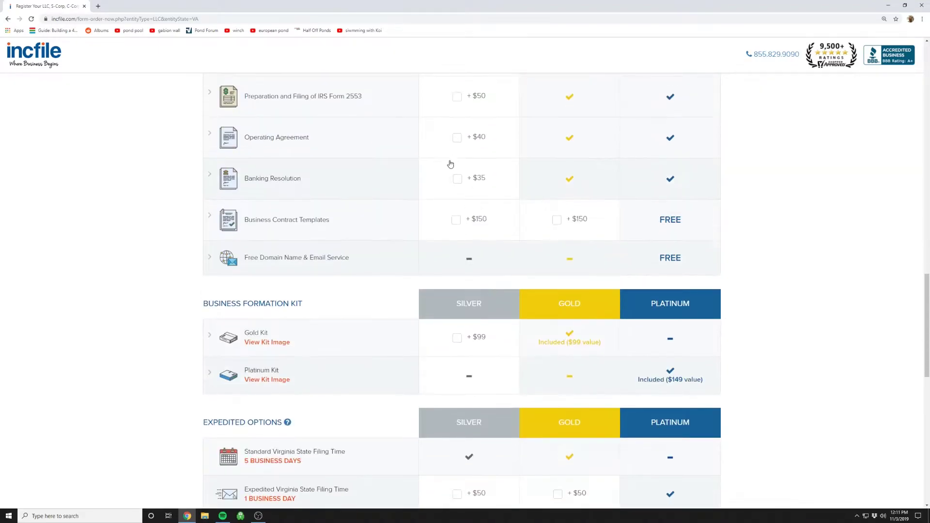
scroll(422, 266, "down", 6)
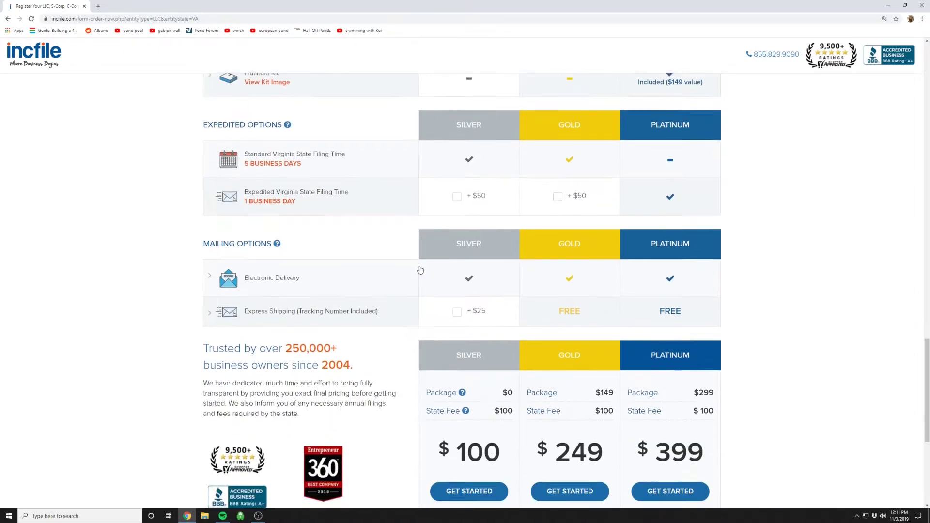
scroll(421, 269, "down", 3)
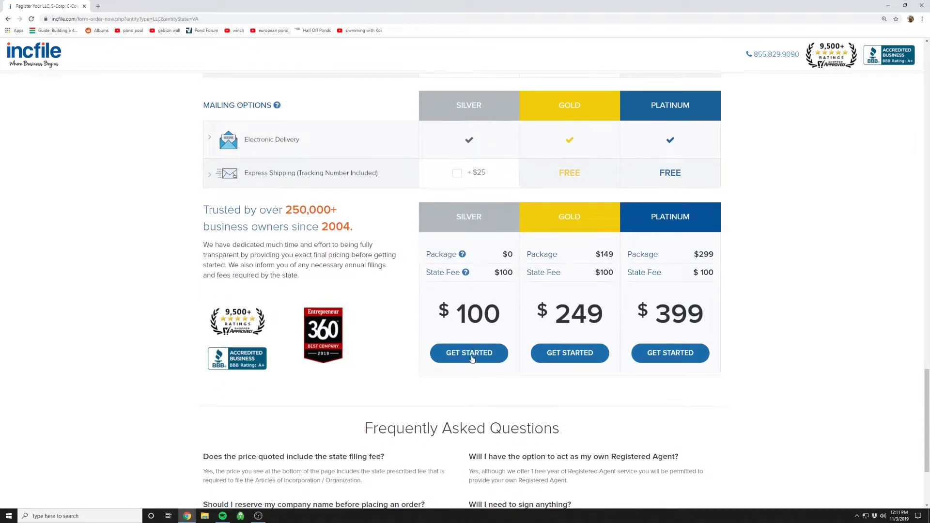
left_click(470, 355)
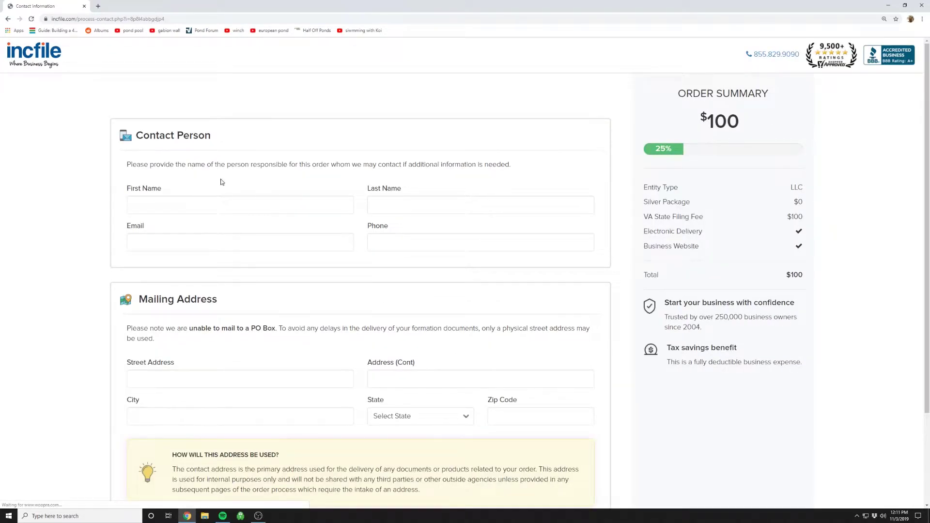
Enter the contact's first name, last name and e-mail address.
left_click(227, 207)
type("Derek")
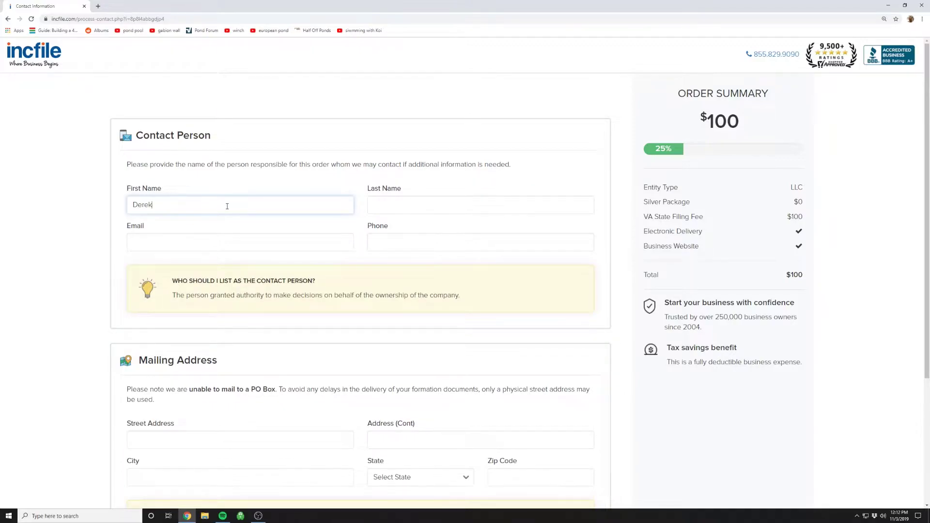
key("Tab")
type("C")
key("Tab")
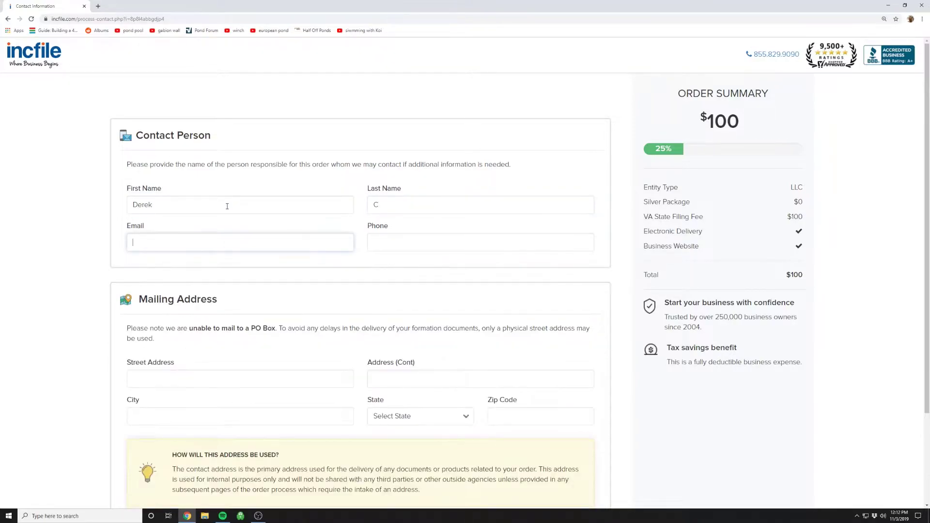
type("test")
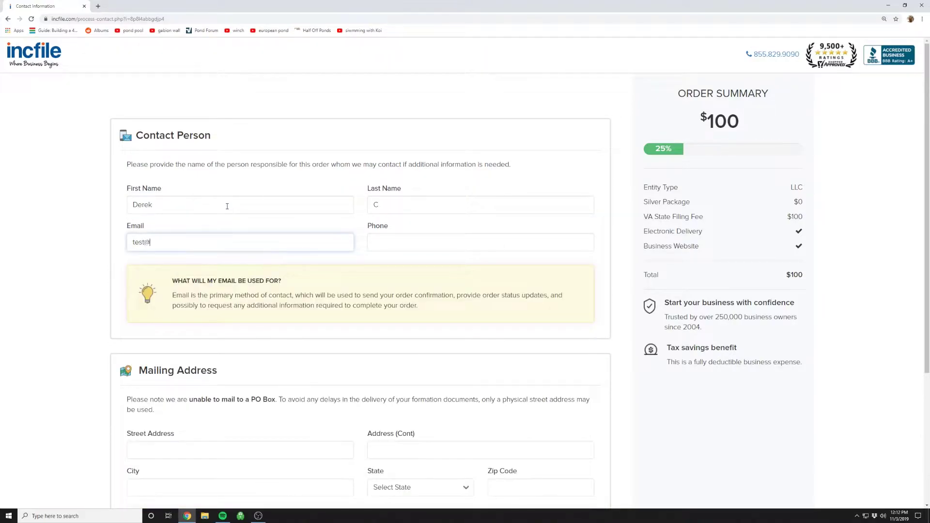
type("@hotmail.com")
Fill in a Richmond, Virginia mailing address with street and zip code, then submit.
scroll(227, 206, "down", 4)
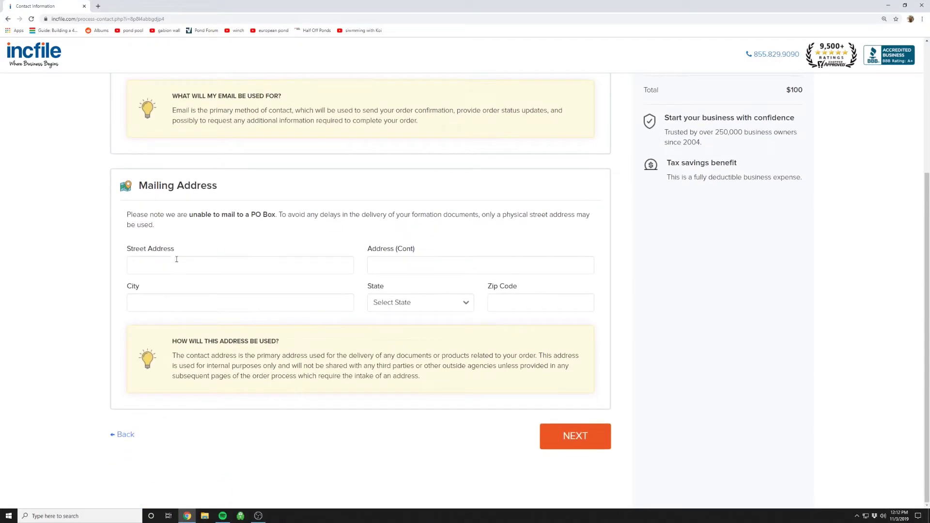
left_click(172, 265)
type("123 Fake Street")
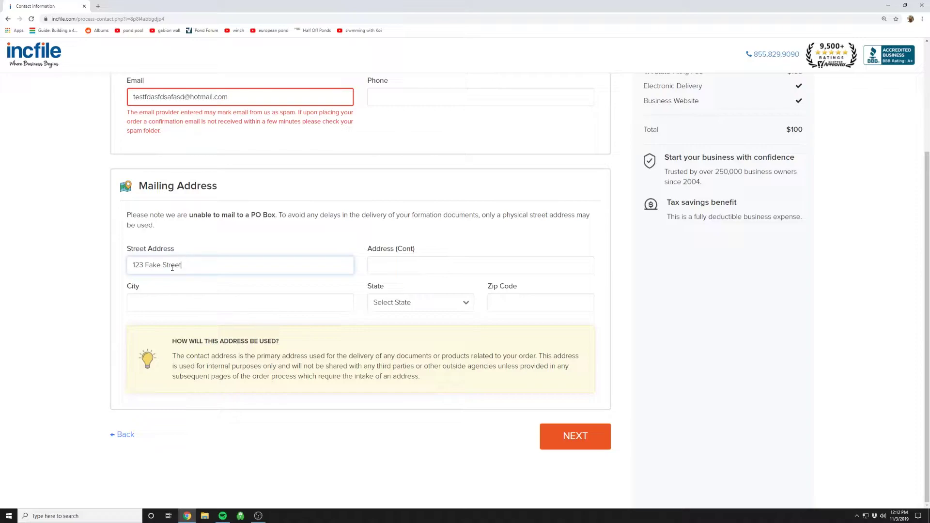
key("Tab")
key("Tab")
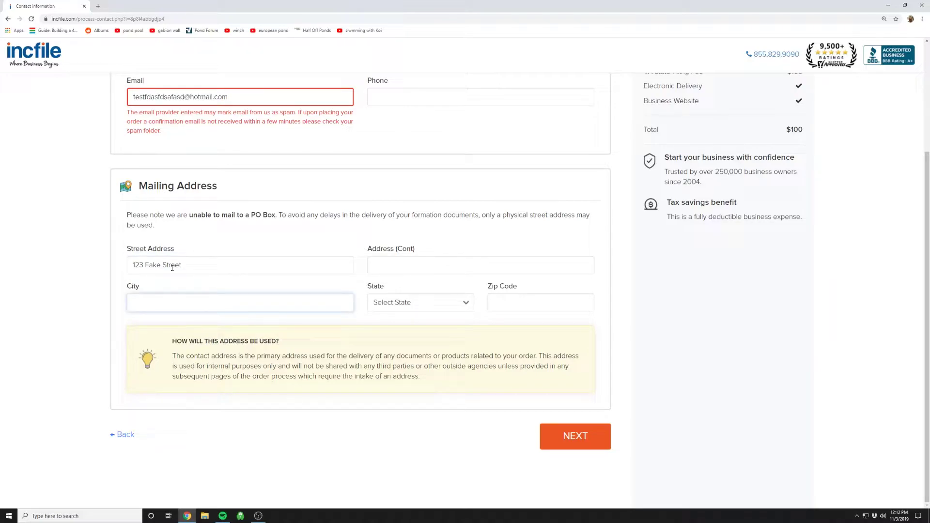
type("Richmond")
key("Tab")
key("v")
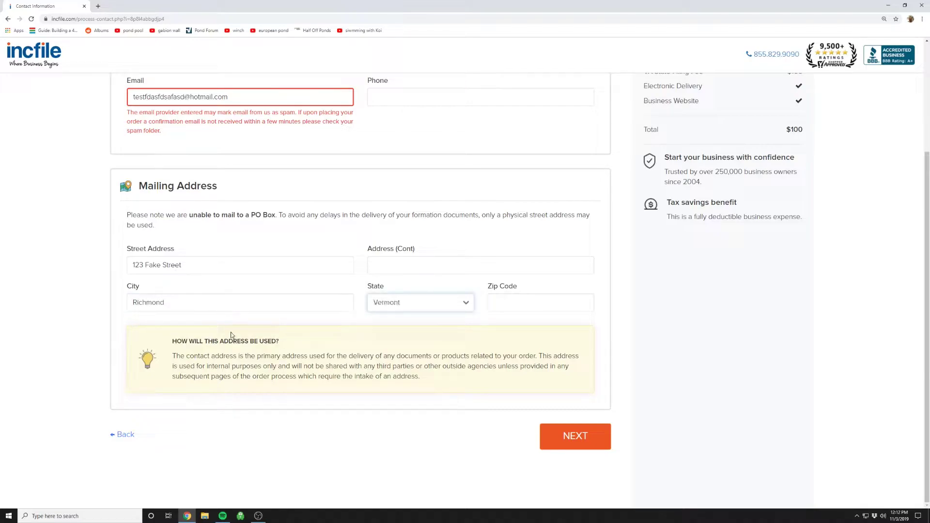
left_click(519, 307)
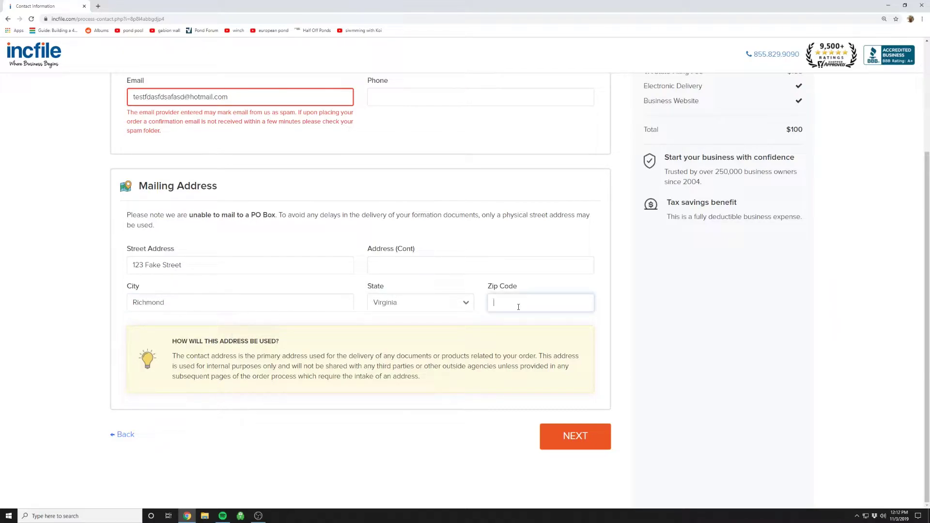
type("23113")
left_click(595, 436)
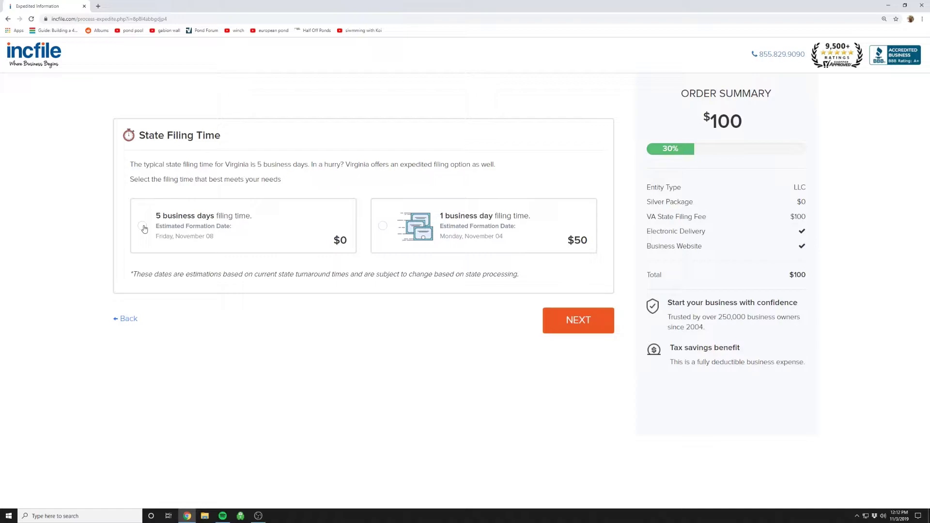
Choose the free 5-business-day filing time and continue to company information.
left_click(142, 226)
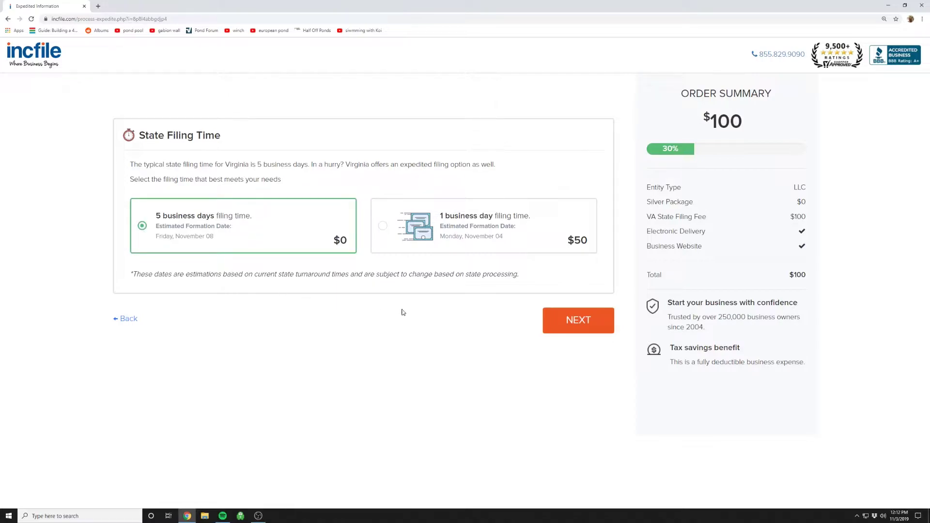
left_click(565, 320)
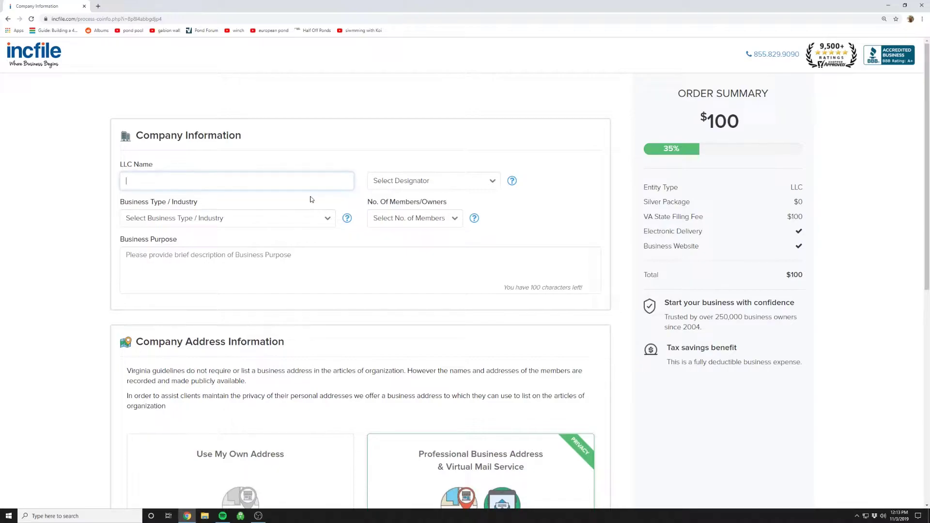
Name the company 'Super Fun Hats' with the LLC designator.
type("uper F")
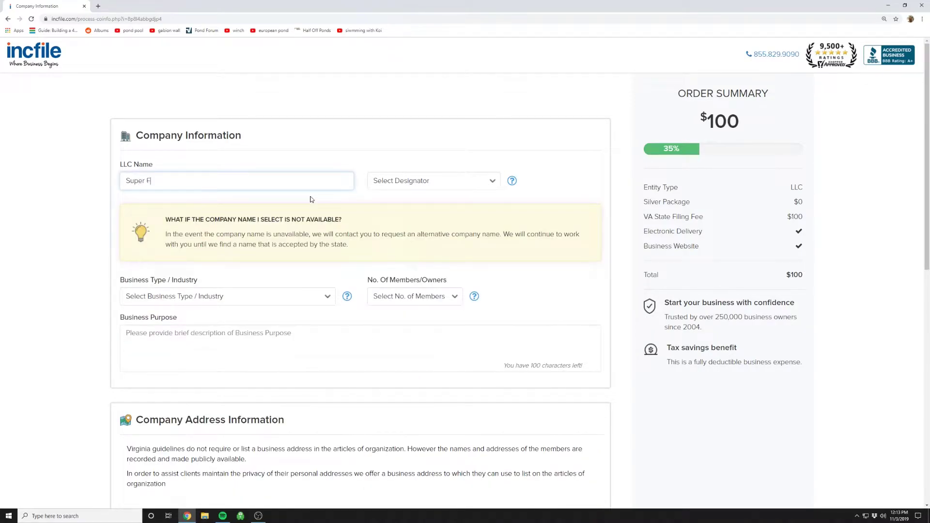
type("un Hats")
left_click(395, 181)
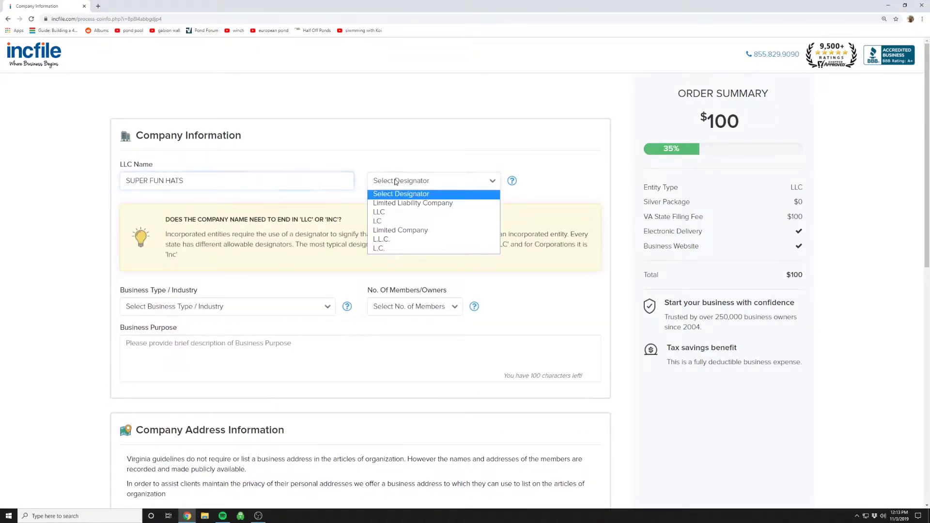
left_click(393, 212)
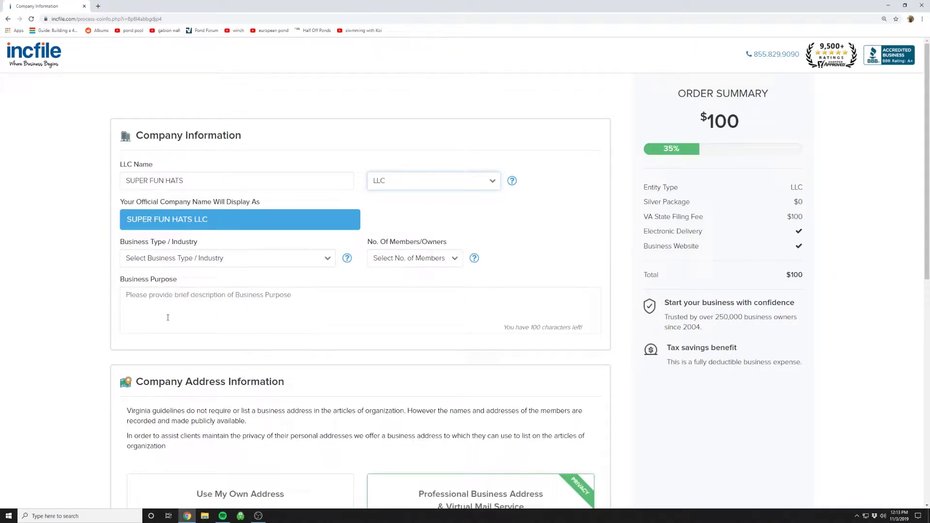
left_click(406, 186)
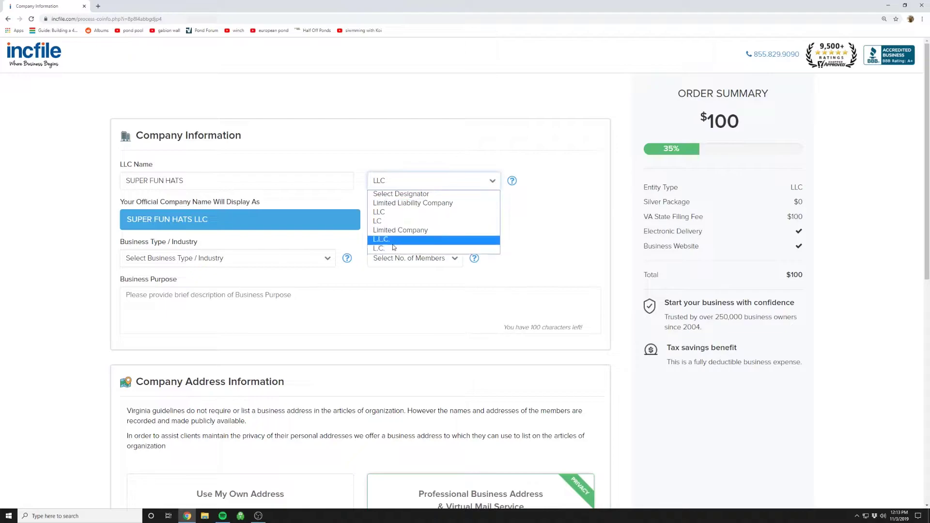
left_click(387, 215)
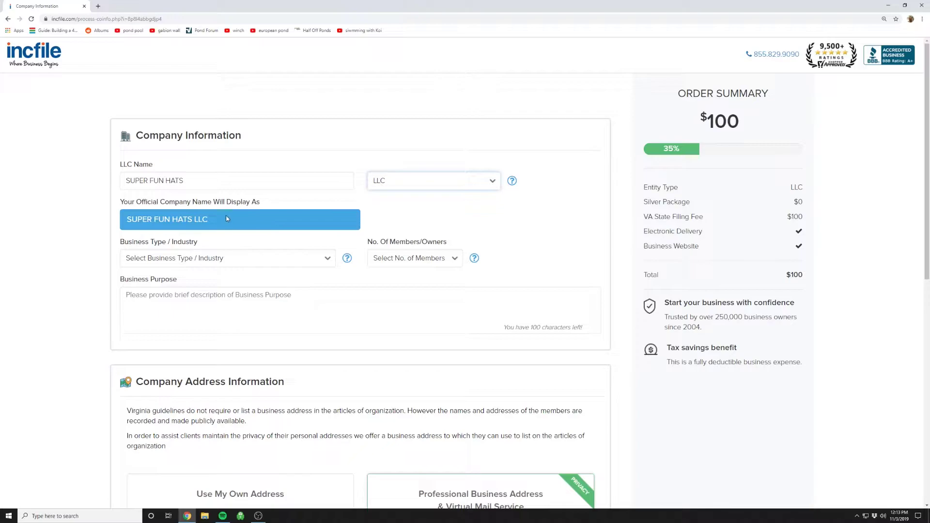
Set the industry to E-Commerce (online retail) and the number of members to 2.
left_click(327, 260)
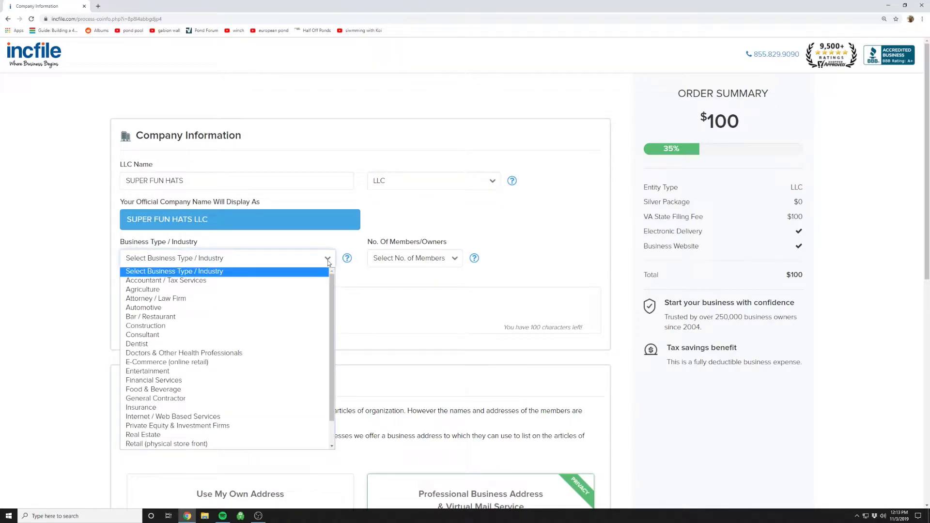
scroll(307, 341, "down", 1)
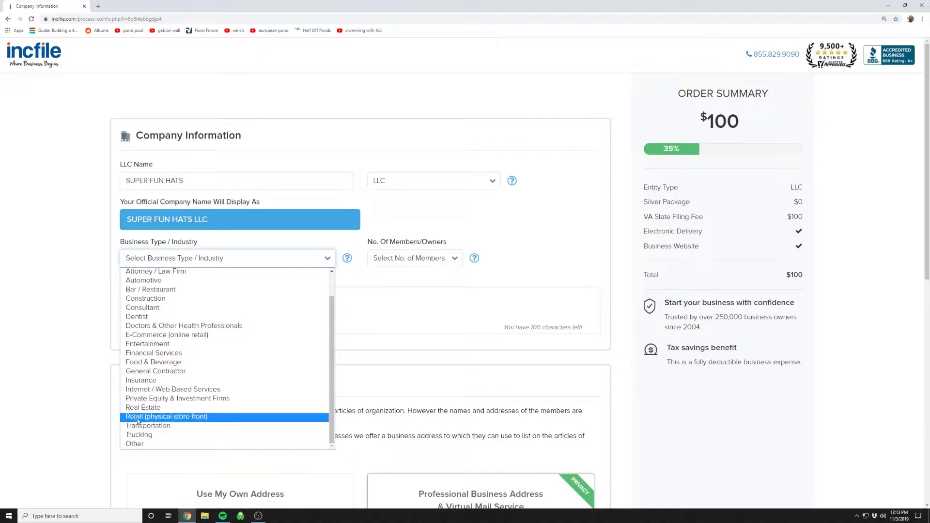
scroll(155, 397, "up", 1)
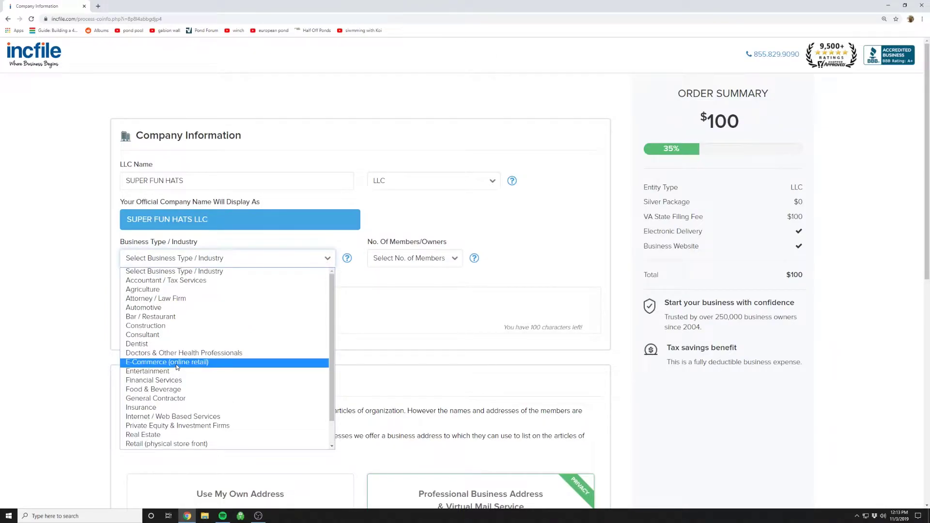
left_click(177, 363)
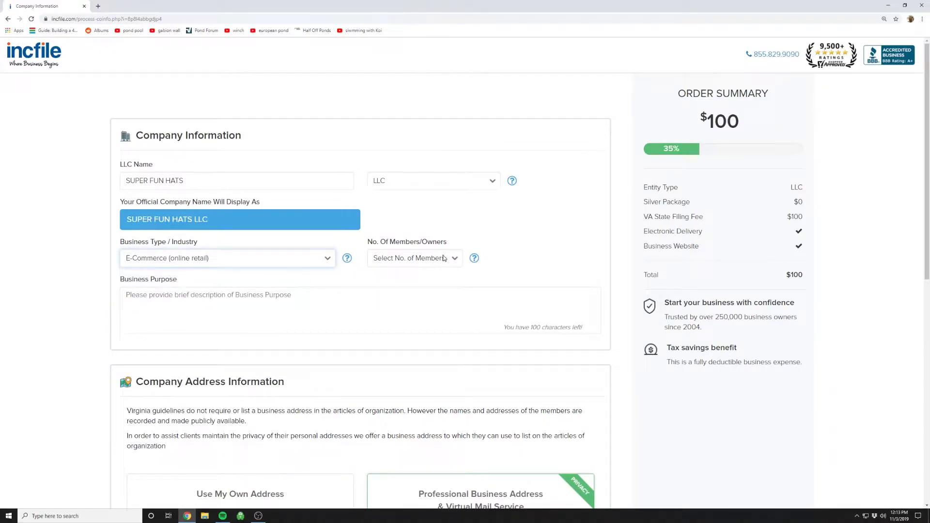
left_click(475, 259)
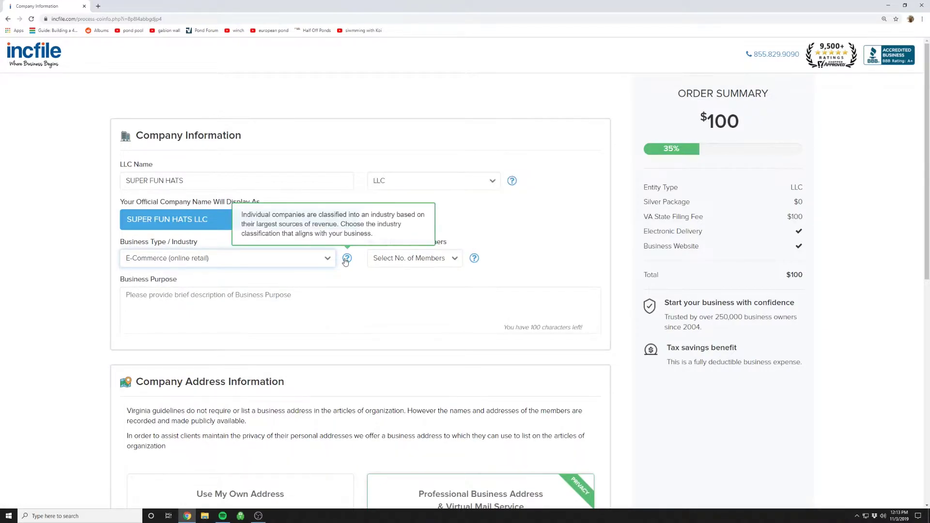
mouse_move(475, 262)
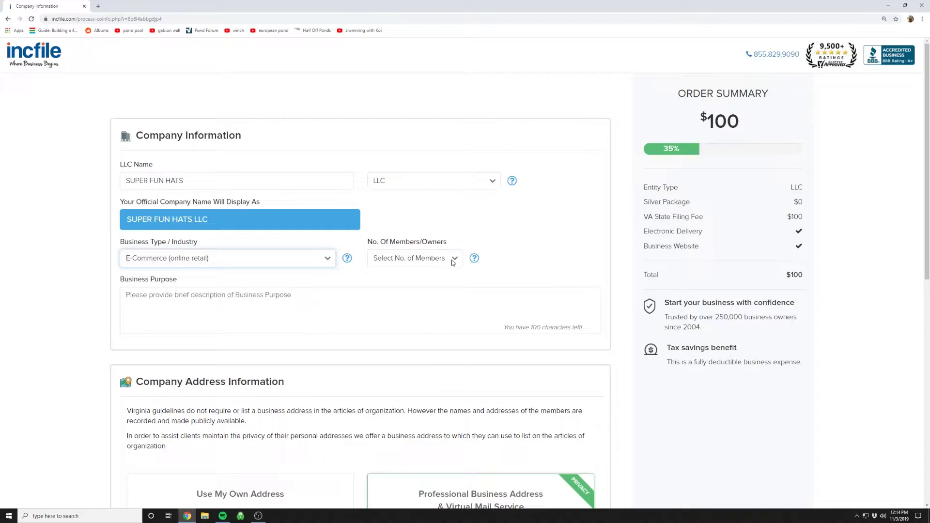
left_click(453, 262)
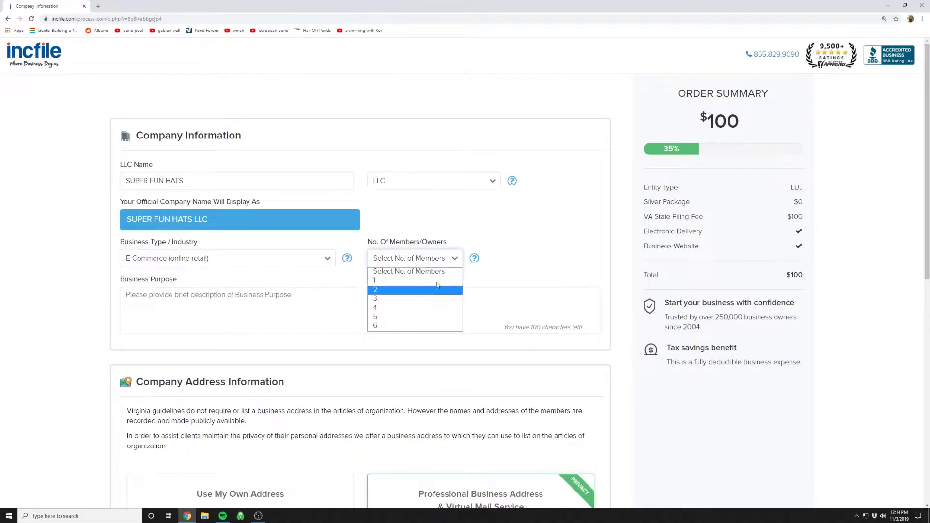
left_click(391, 290)
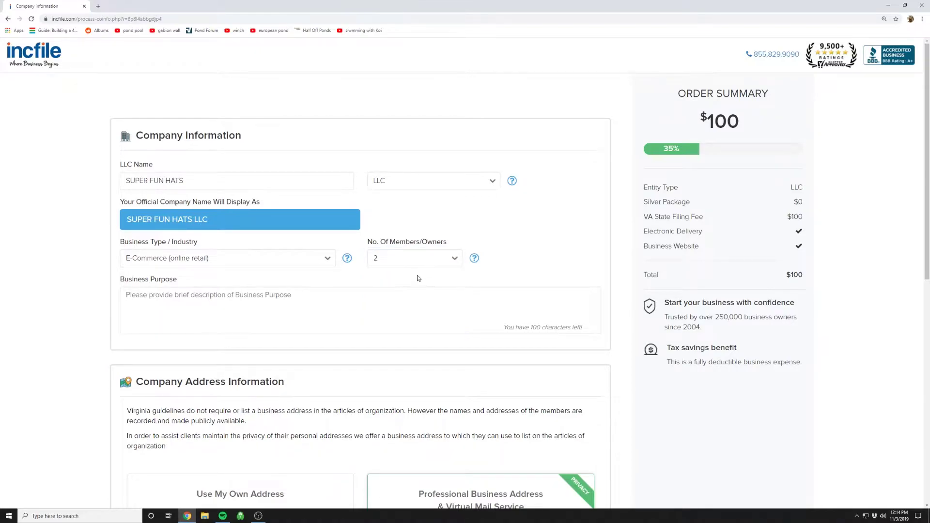
Enter the business purpose 'We sell super cool hats over the internet.'.
scroll(418, 276, "down", 2)
left_click(361, 234)
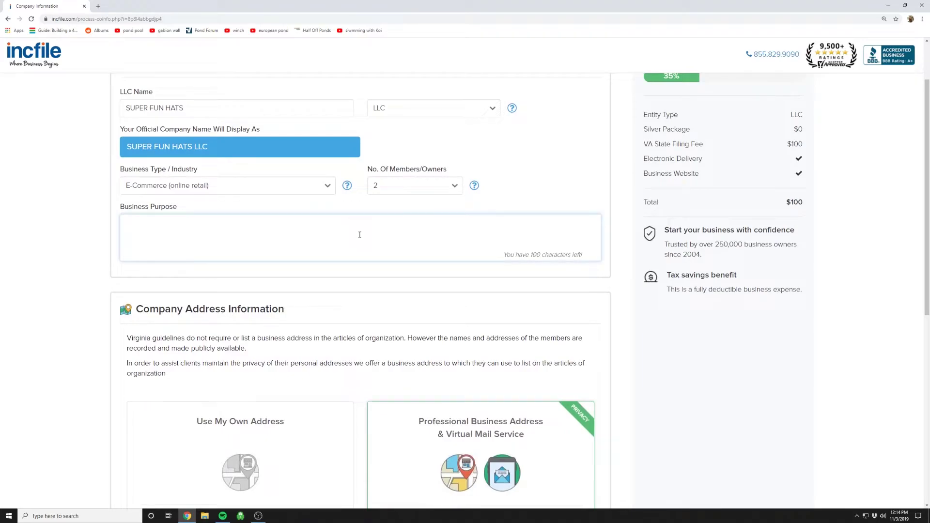
type("We sell super cool harts")
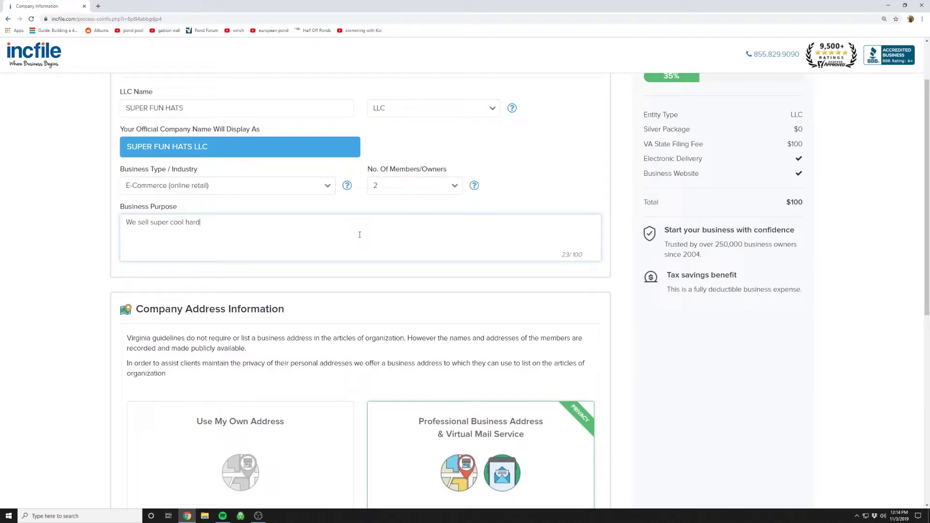
key("BackSpace")
key("BackSpace")
key("BackSpace")
type("ts over the internet.")
scroll(365, 232, "down", 5)
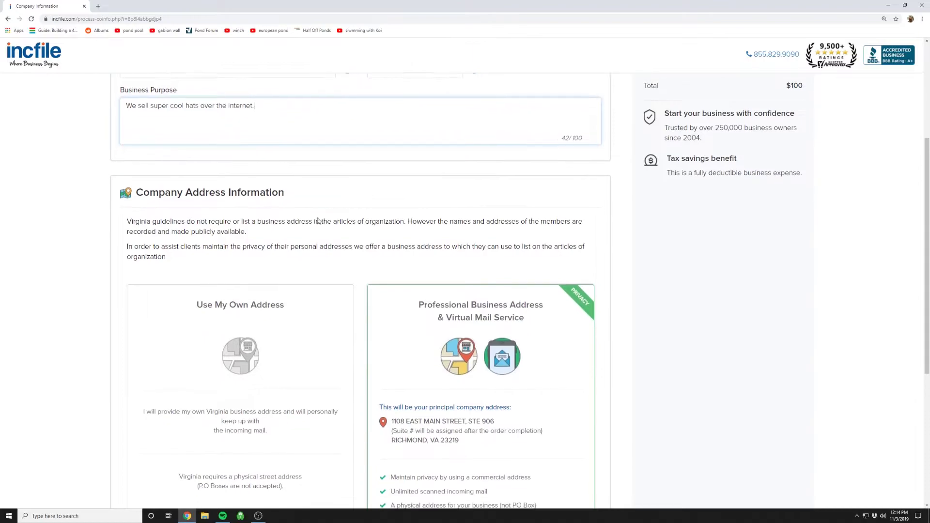
Use your own business address, autofilled from the saved suggestion, and submit the company information.
scroll(250, 208, "down", 1)
scroll(248, 194, "up", 2)
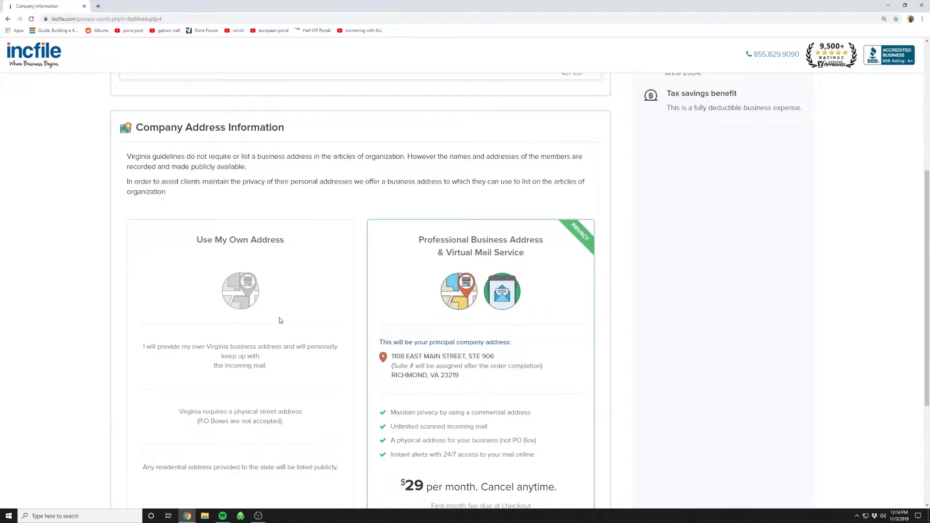
scroll(279, 319, "down", 2)
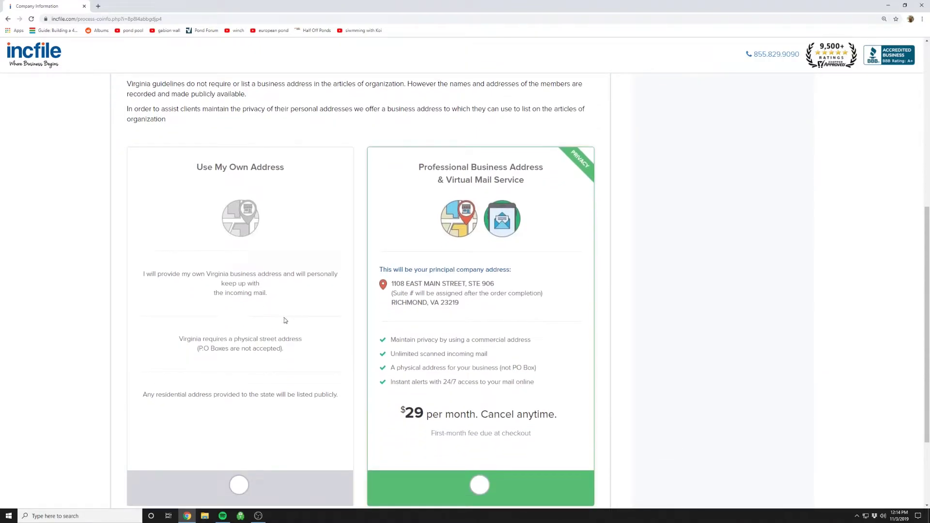
scroll(286, 319, "down", 2)
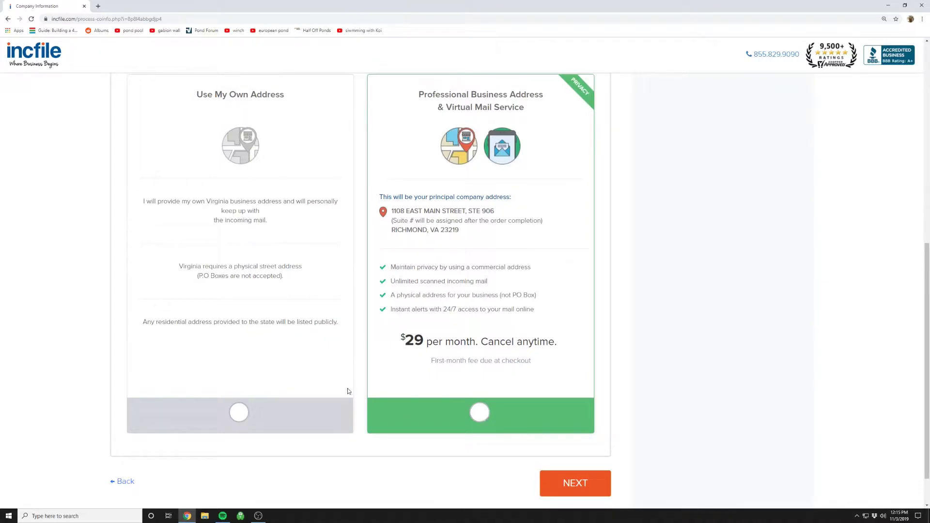
left_click(238, 416)
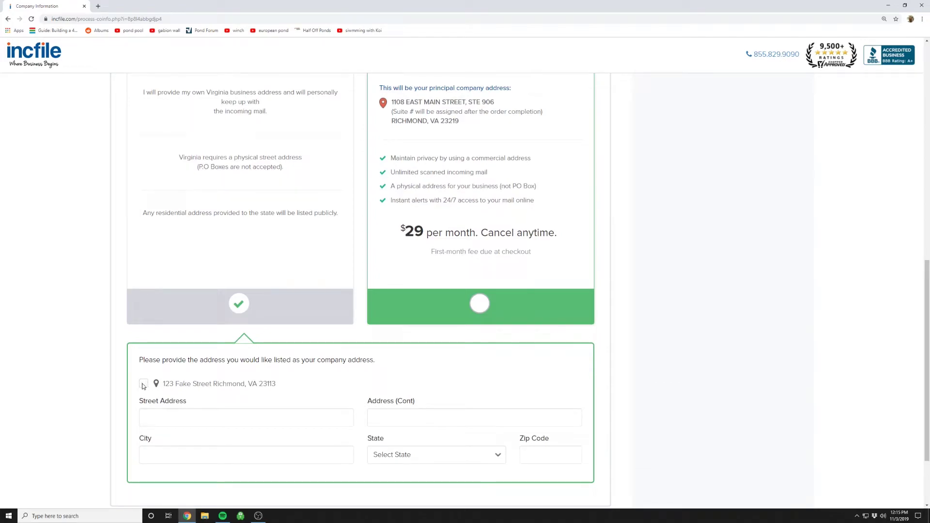
left_click(144, 384)
scroll(485, 412, "down", 2)
left_click(554, 425)
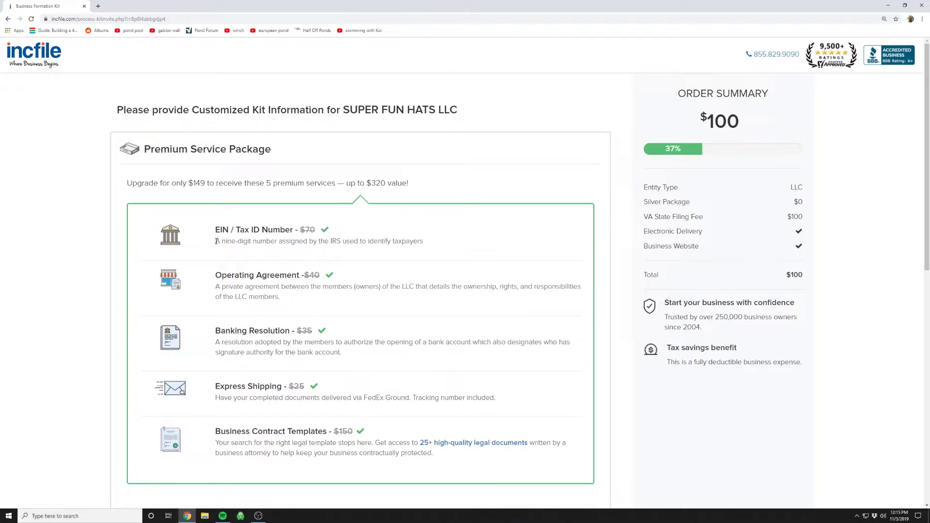
Review the $149 Premium Service Package, highlighting the EIN, Operating Agreement and Banking Resolution items.
left_click_drag(216, 242, 424, 248)
left_click(378, 226)
left_click_drag(216, 275, 300, 276)
left_click(199, 277)
left_click_drag(215, 275, 301, 276)
left_click(278, 288)
left_click_drag(228, 330, 272, 341)
left_click(272, 341)
scroll(216, 366, "down", 2)
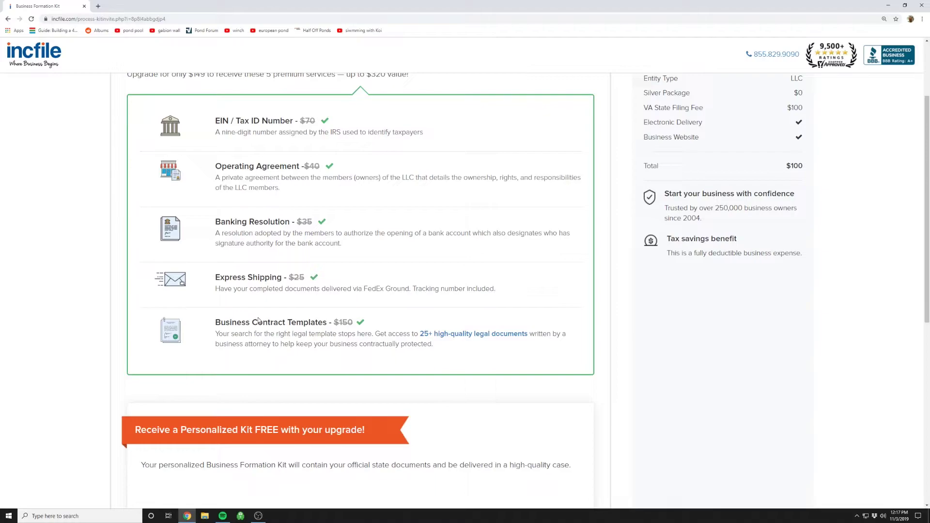
Decline the $149 Business Formation Kit upgrade with 'No thanks'.
scroll(256, 305, "down", 5)
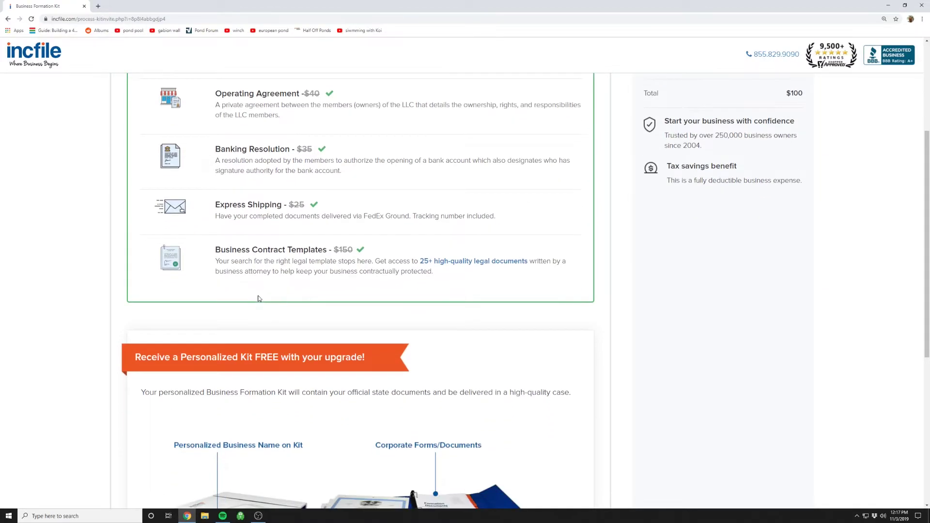
scroll(255, 288, "up", 2)
scroll(349, 402, "down", 4)
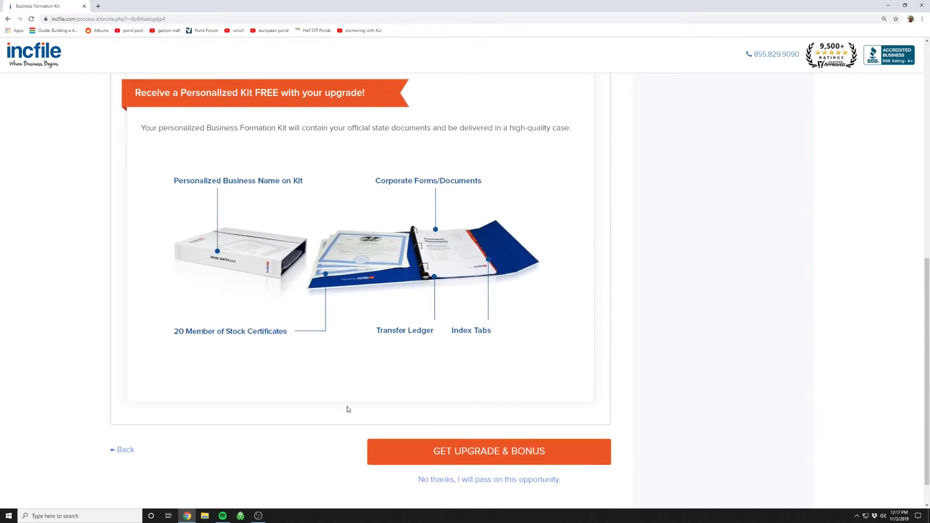
scroll(360, 300, "up", 9)
scroll(310, 319, "down", 9)
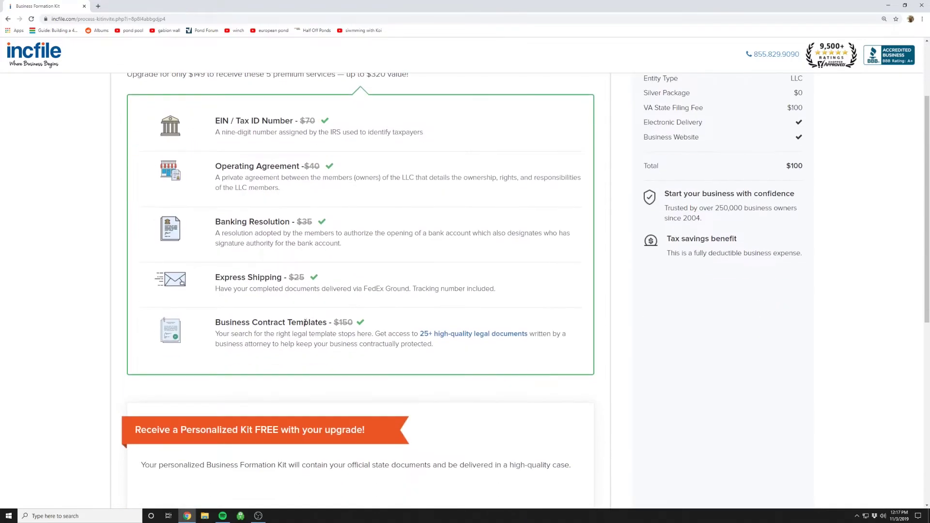
scroll(494, 455, "down", 1)
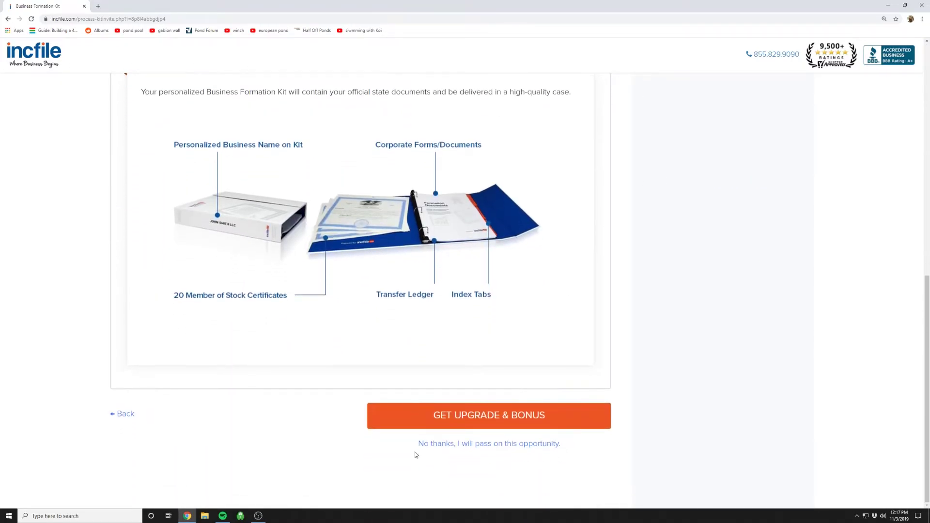
left_click(452, 444)
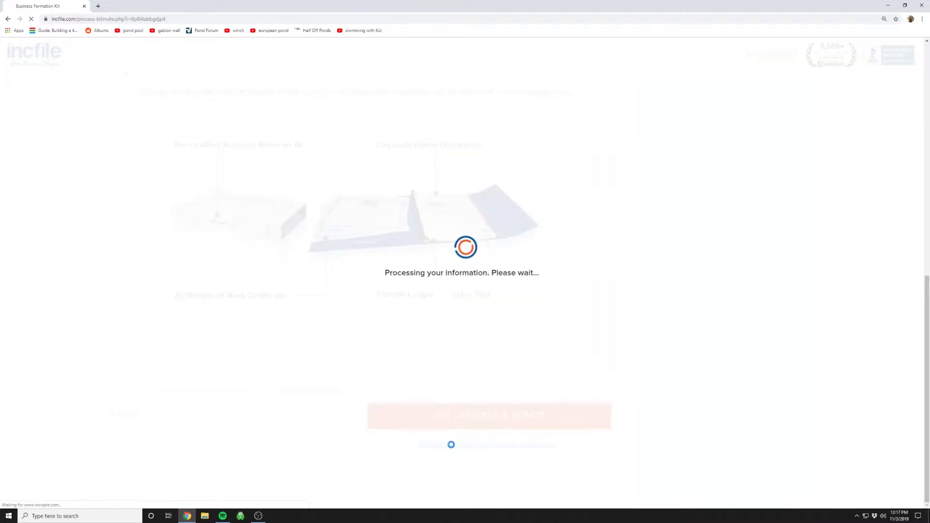
Set up Member 1 from the saved contact name and address with 90% ownership.
scroll(365, 359, "down", 1)
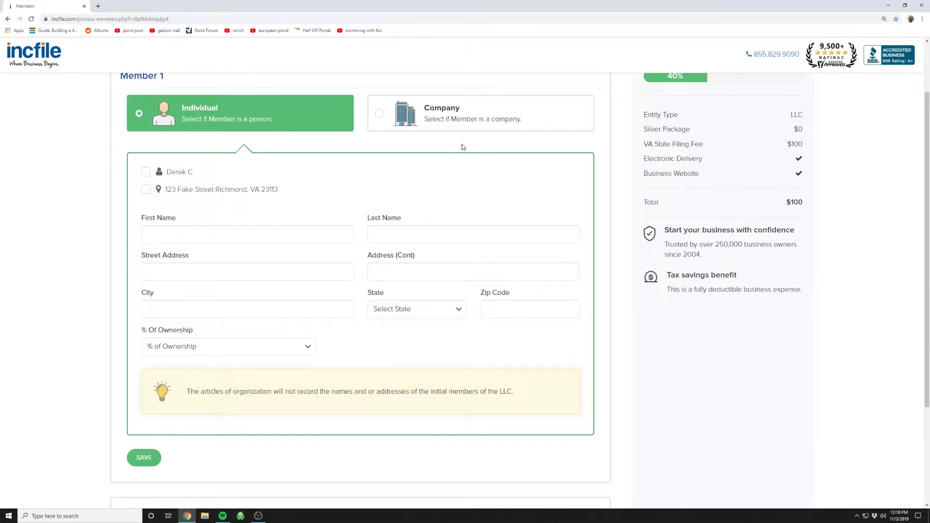
scroll(239, 120, "up", 1)
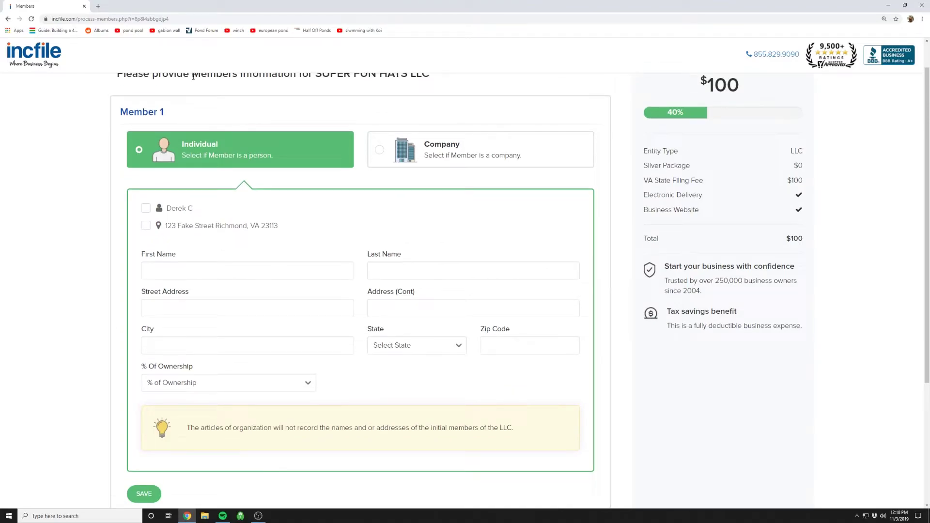
left_click(145, 209)
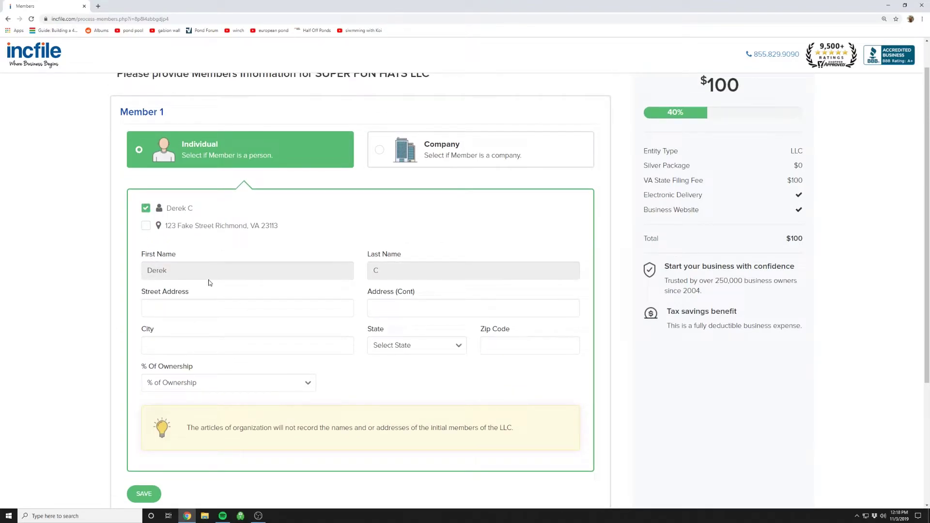
scroll(215, 293, "down", 1)
left_click(228, 346)
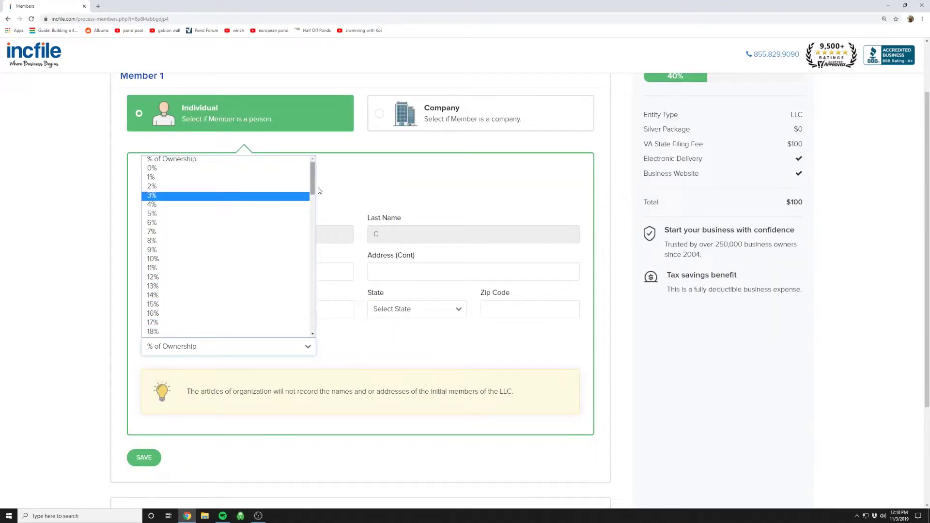
left_click_drag(313, 184, 309, 328)
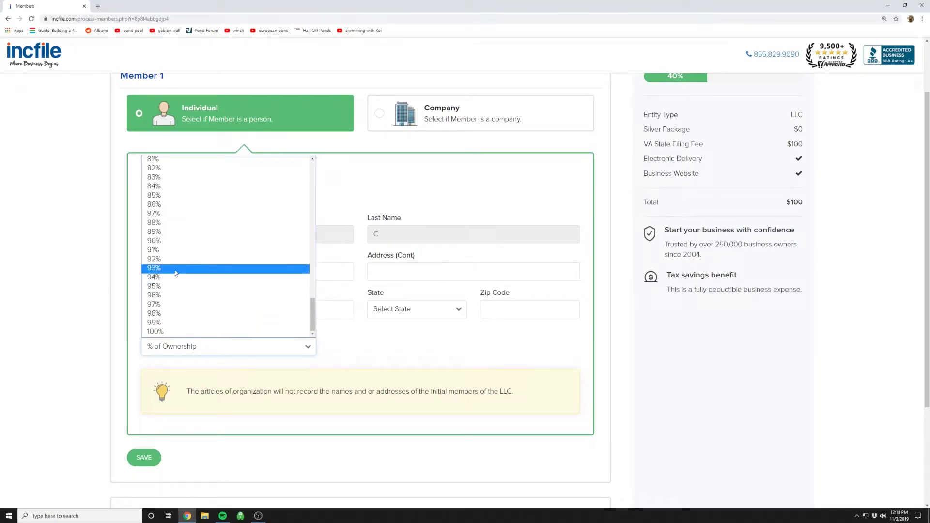
left_click(155, 241)
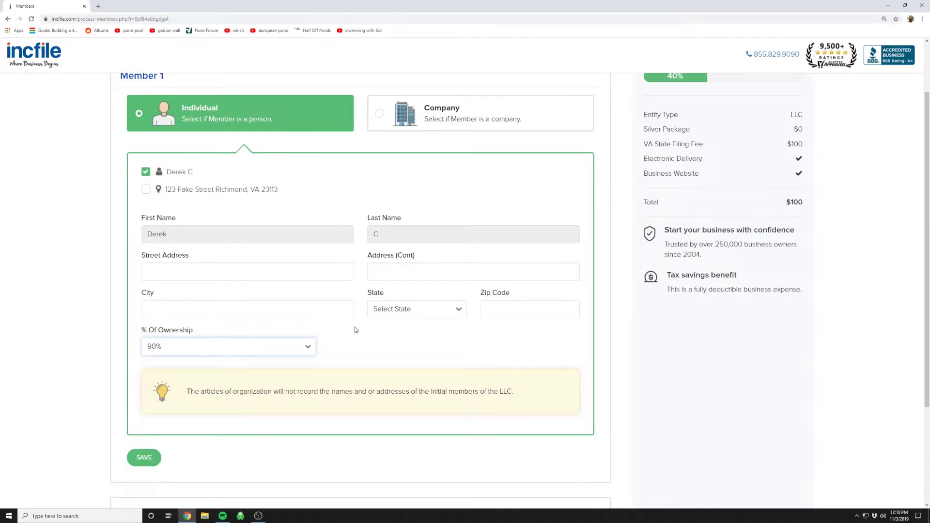
scroll(356, 330, "down", 1)
left_click(146, 120)
Add Member 2 with the saved address, the second member's name, and 10% ownership.
scroll(209, 327, "down", 1)
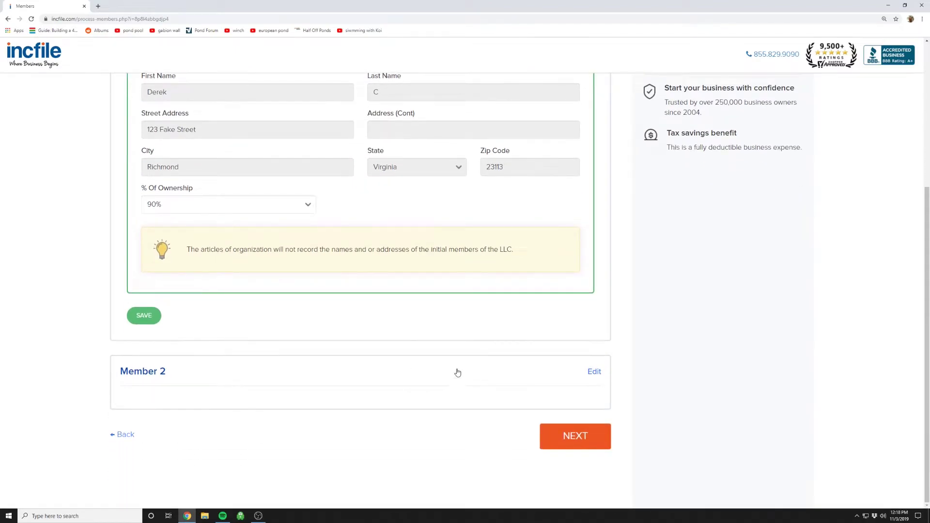
left_click(268, 378)
scroll(305, 361, "down", 4)
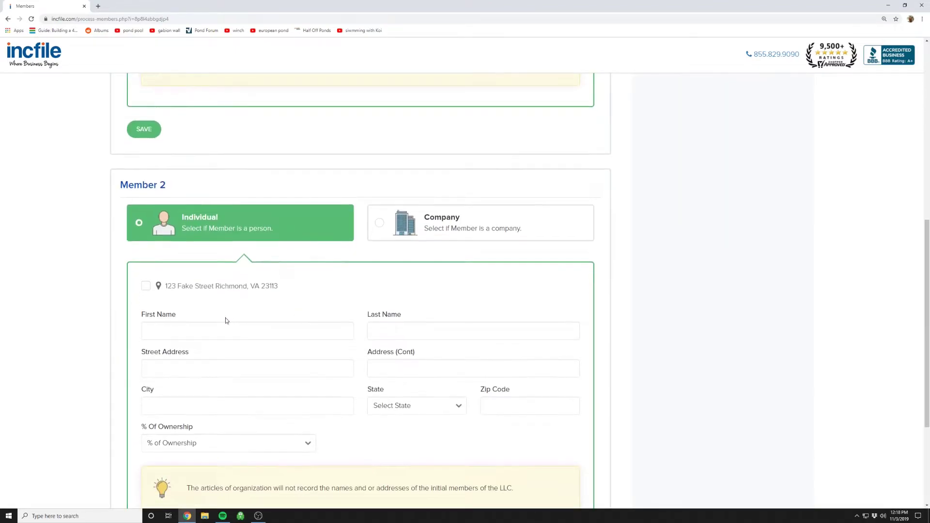
scroll(225, 320, "down", 1)
left_click(189, 256)
left_click(146, 218)
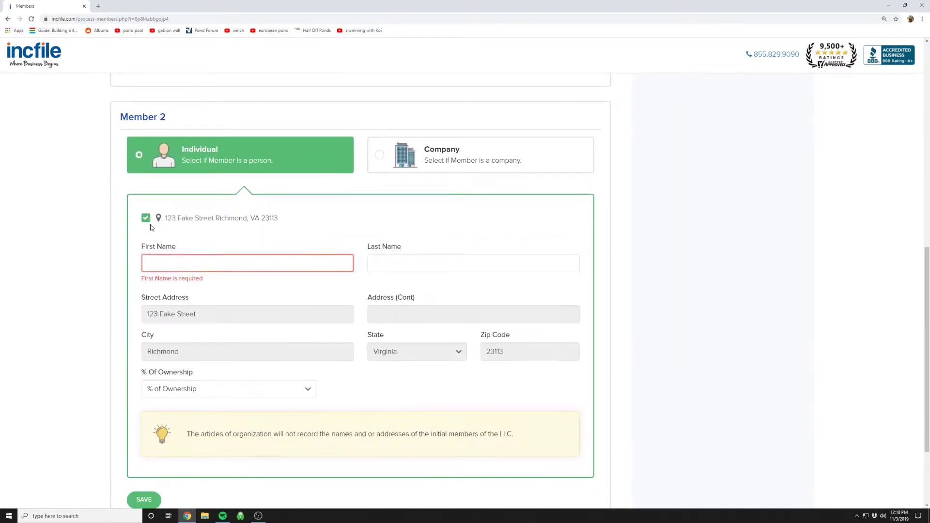
left_click(186, 263)
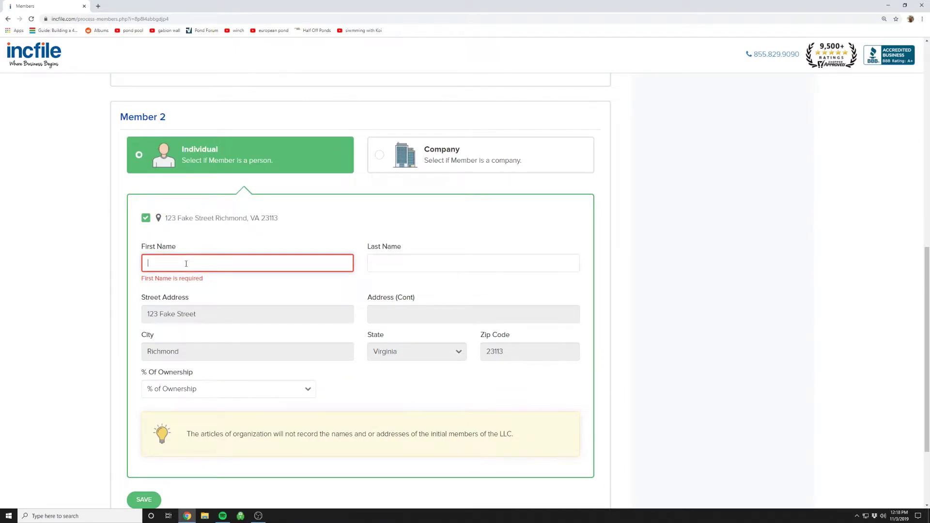
type("Derekswife")
left_click(413, 264)
type("C")
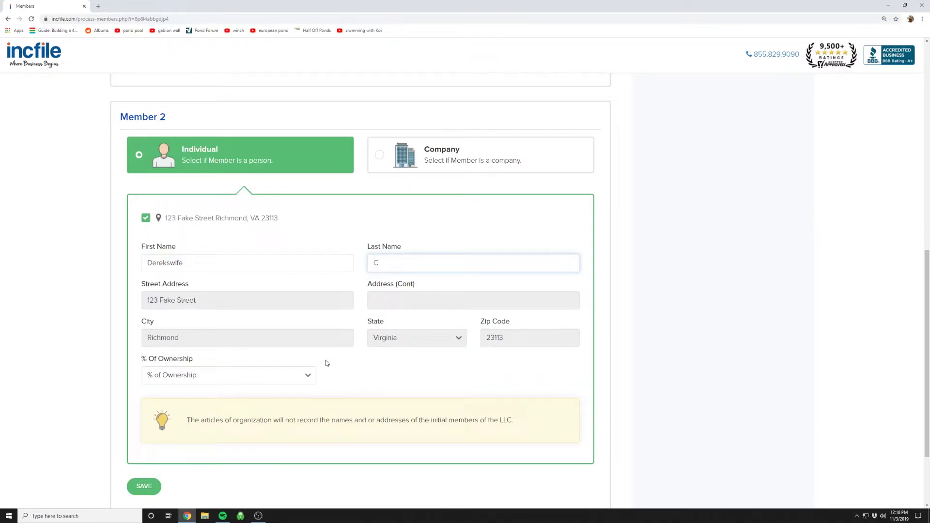
left_click(304, 376)
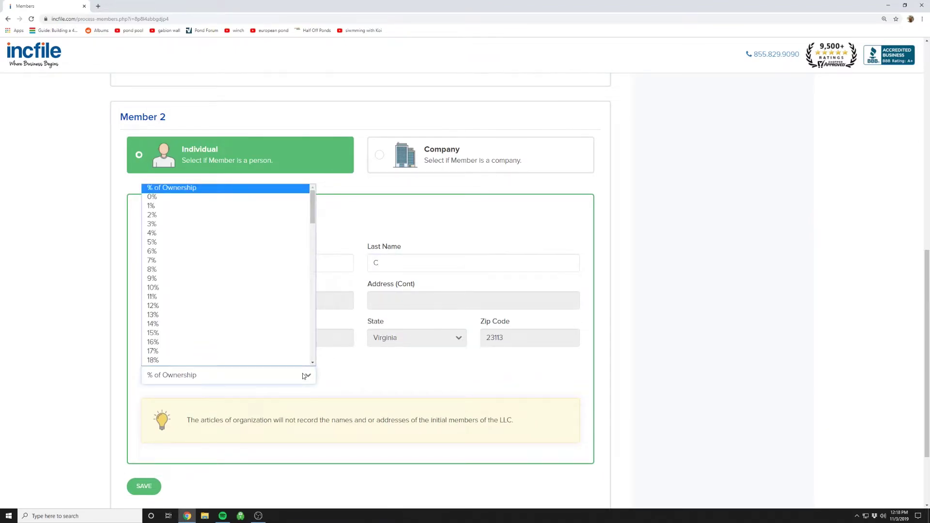
left_click(162, 290)
Save Member 2 and continue to the registered agent step.
scroll(422, 363, "down", 2)
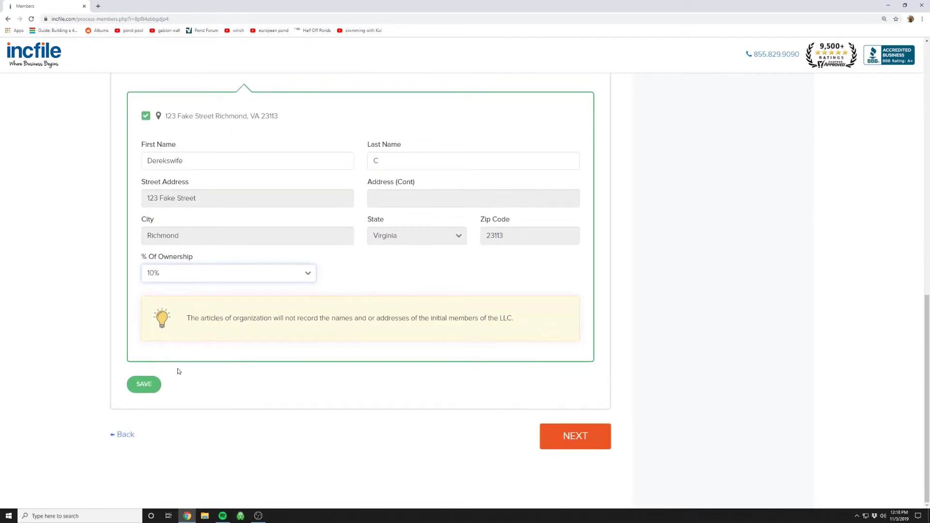
left_click(144, 385)
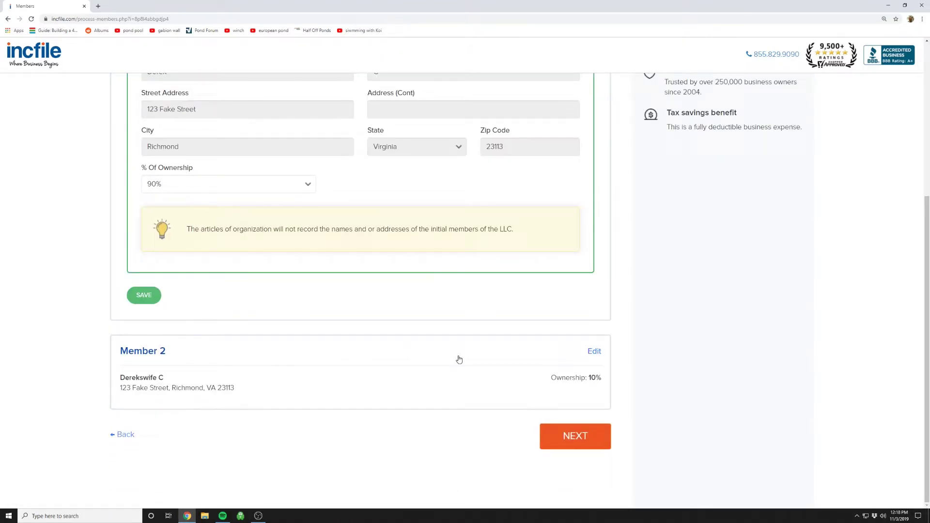
left_click(570, 436)
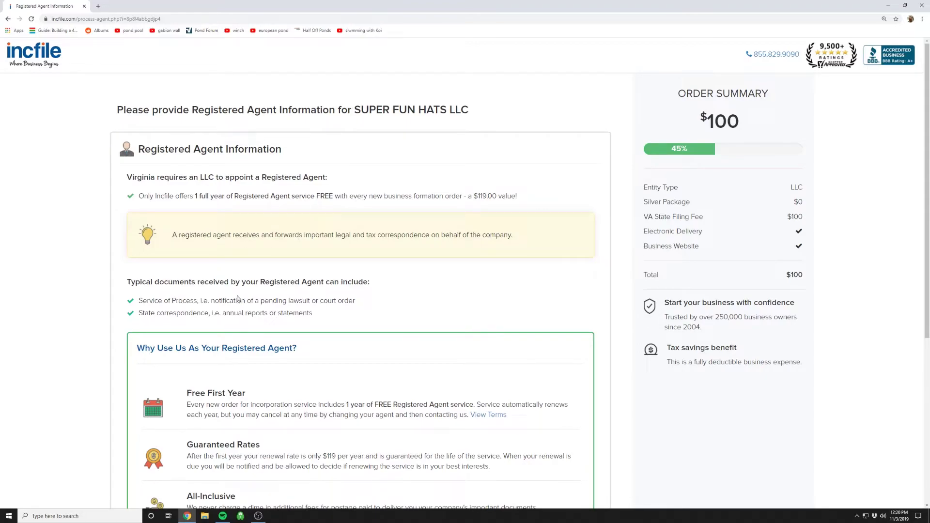
scroll(243, 281, "down", 2)
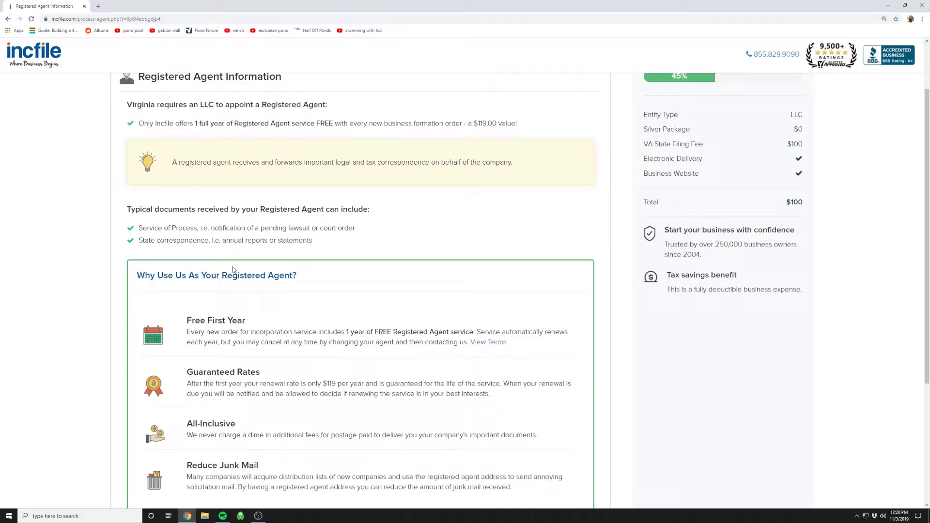
scroll(257, 267, "up", 2)
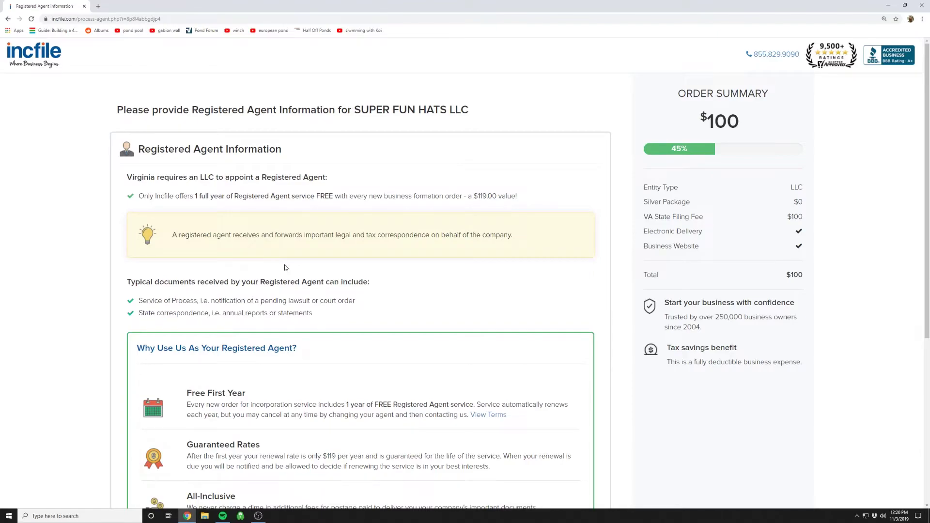
scroll(260, 264, "down", 5)
Act as your own registered agent with the first member selected, then continue.
left_click(139, 371)
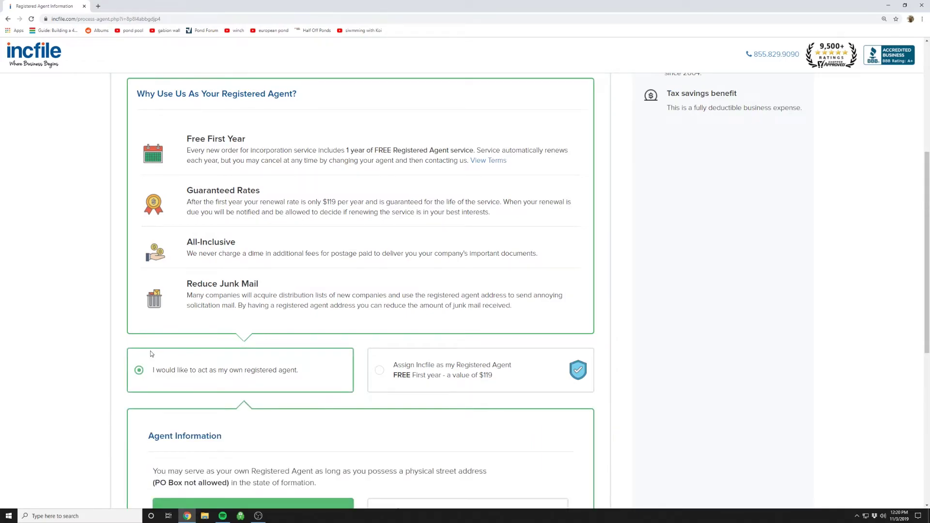
scroll(151, 351, "down", 3)
scroll(137, 335, "down", 2)
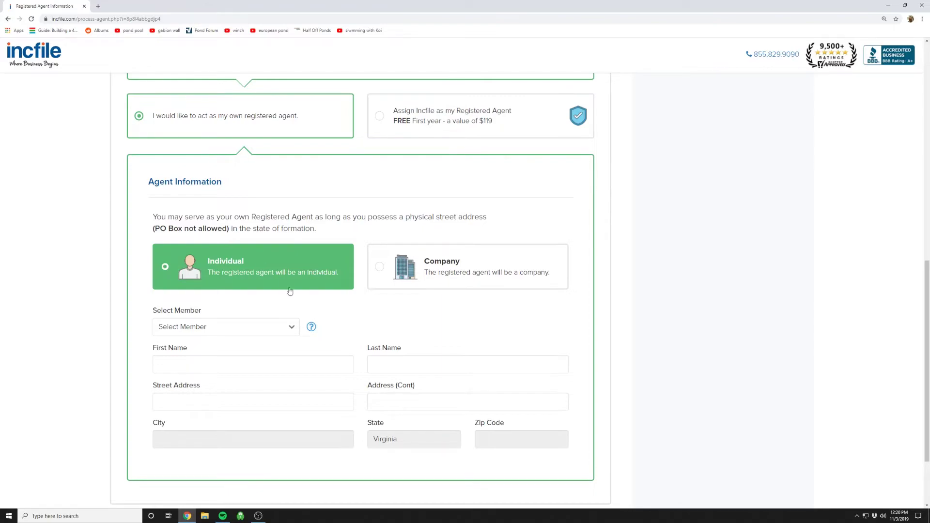
left_click(291, 327)
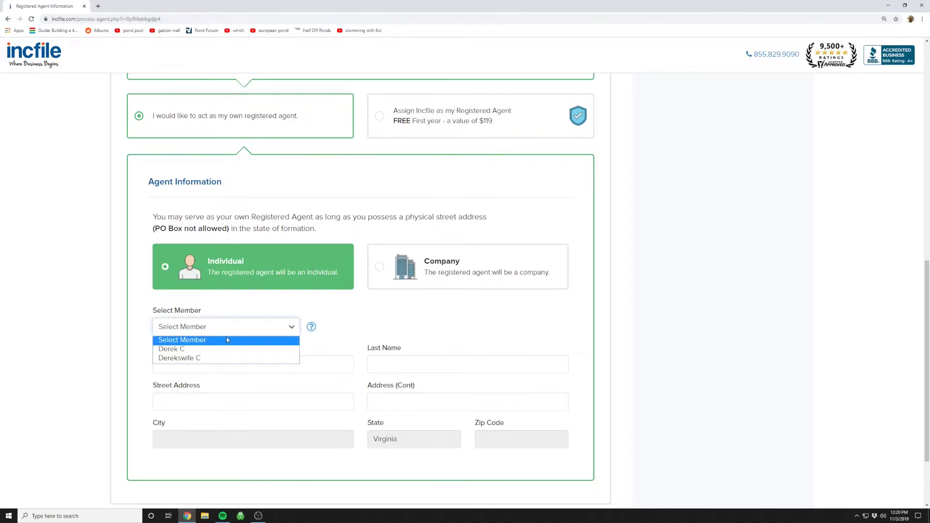
left_click(190, 351)
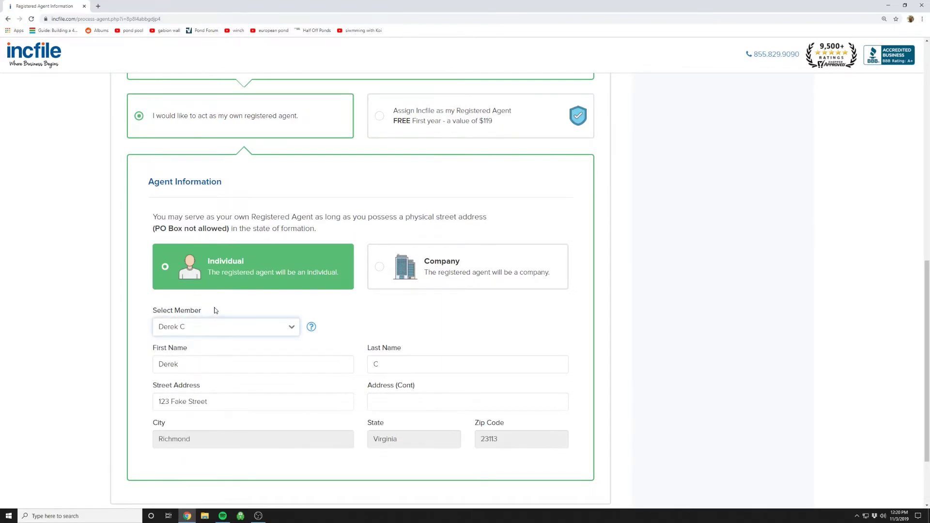
scroll(216, 307, "down", 1)
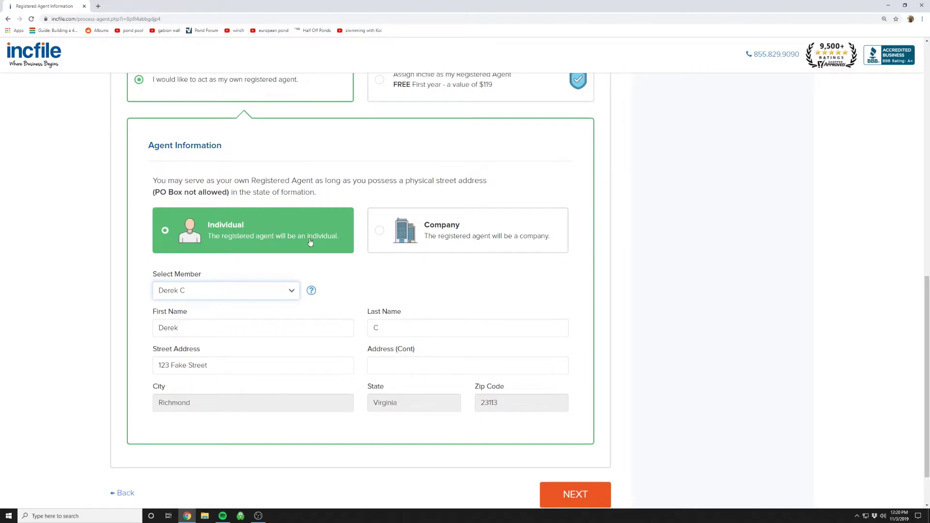
scroll(307, 241, "down", 1)
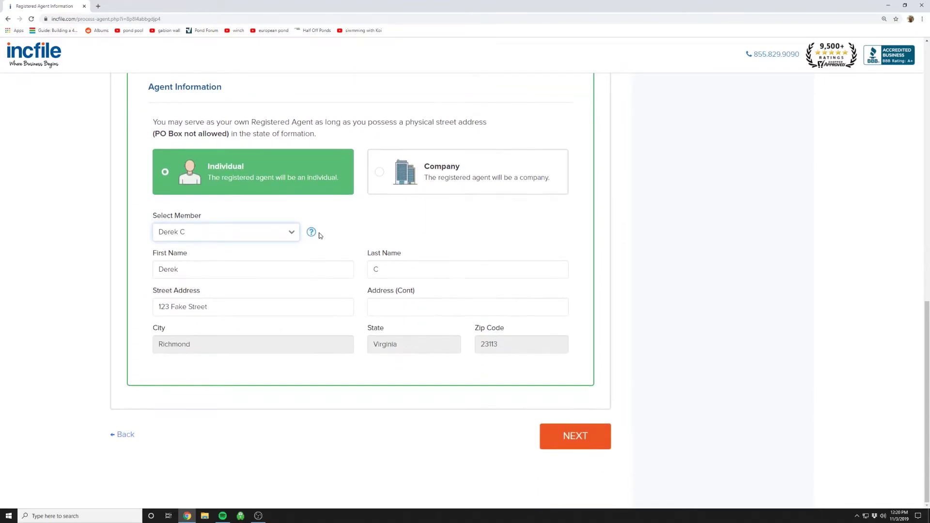
left_click(565, 442)
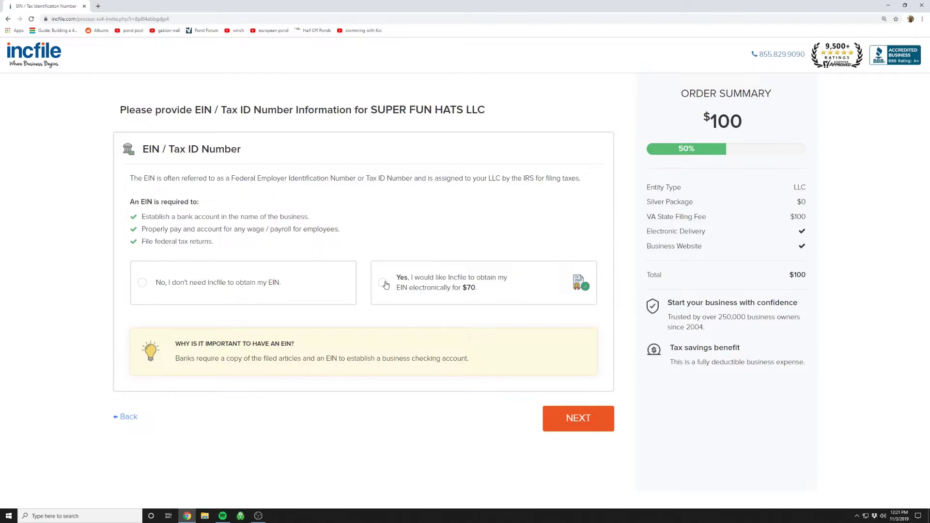
Decline the $70 EIN service so the order total stays at $100.
left_click(141, 282)
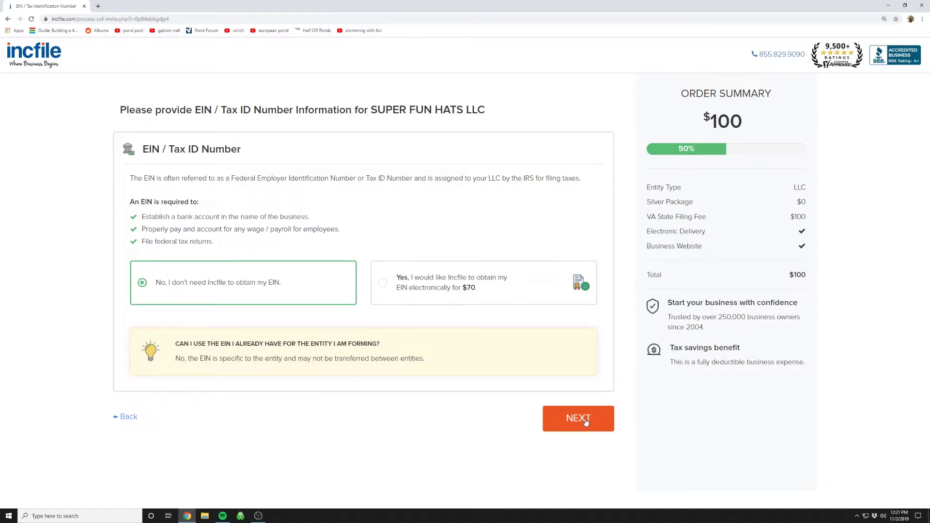
left_click(559, 423)
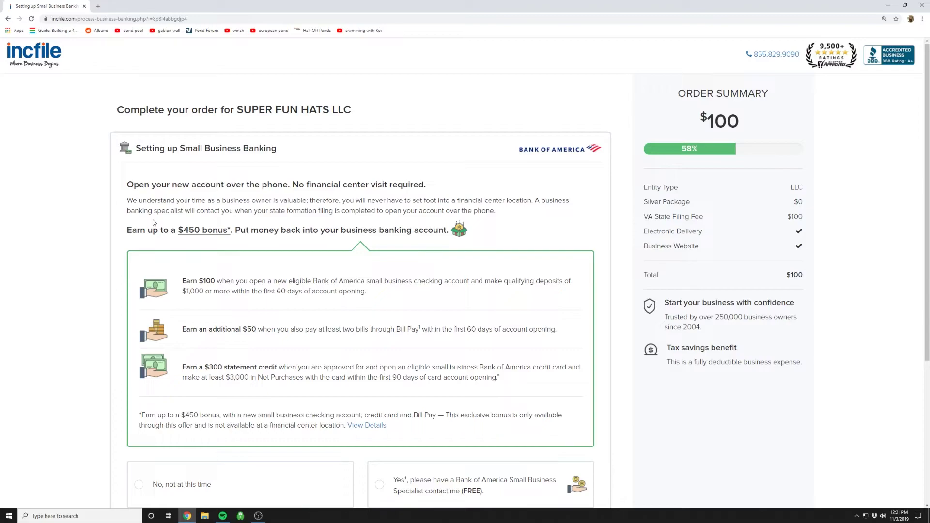
Choose 'No, not at this time' for the Bank of America banking offer and continue.
scroll(104, 223, "down", 1)
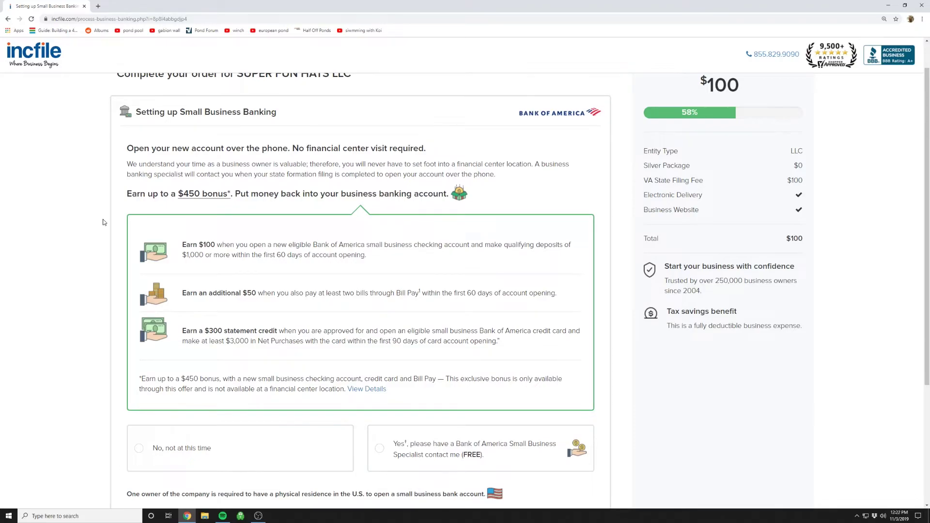
scroll(167, 219, "down", 1)
scroll(172, 213, "up", 2)
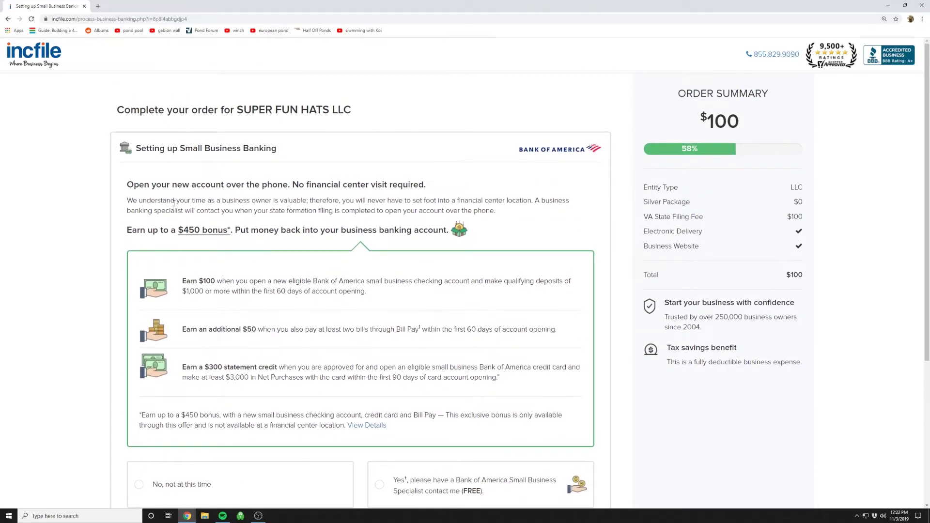
scroll(172, 204, "down", 3)
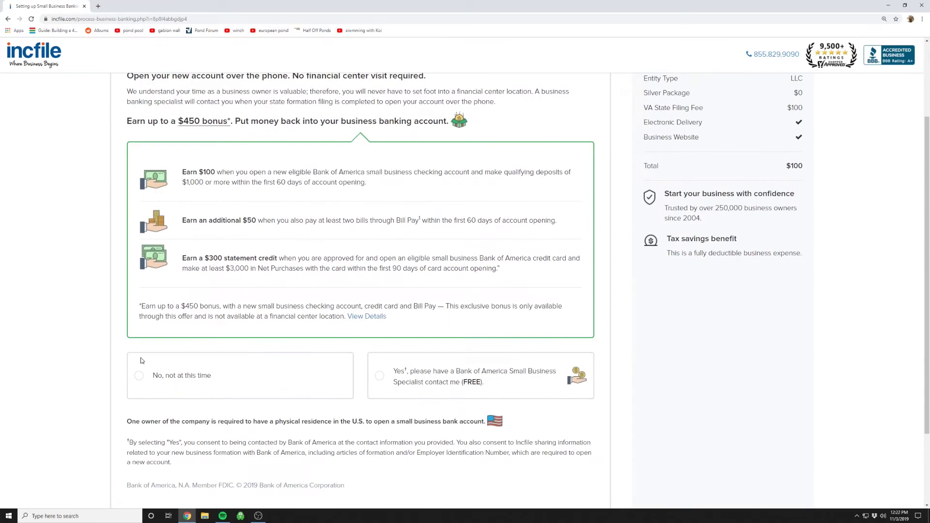
left_click(139, 378)
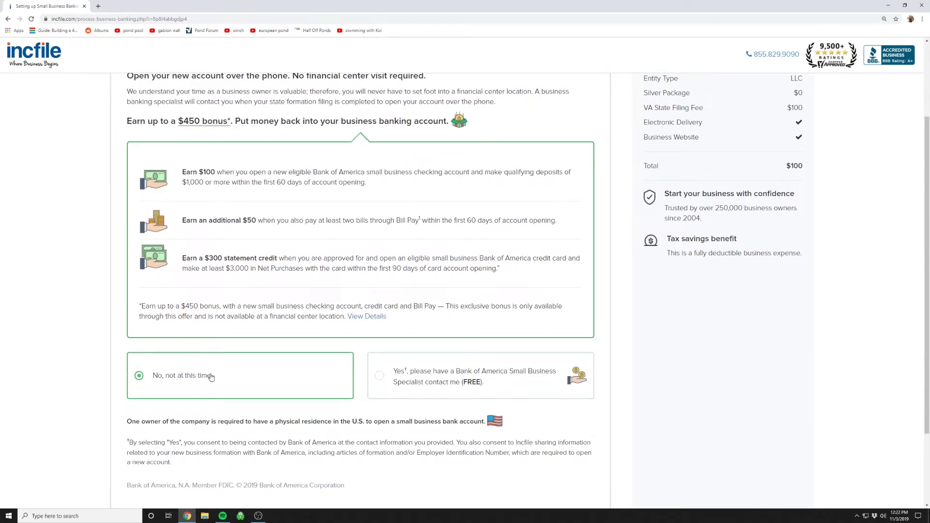
scroll(244, 377, "up", 1)
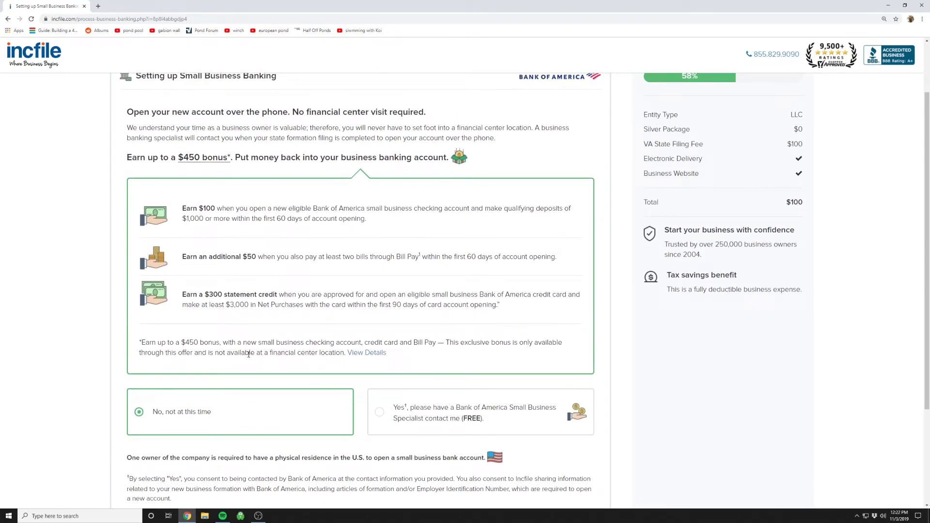
scroll(198, 349, "down", 3)
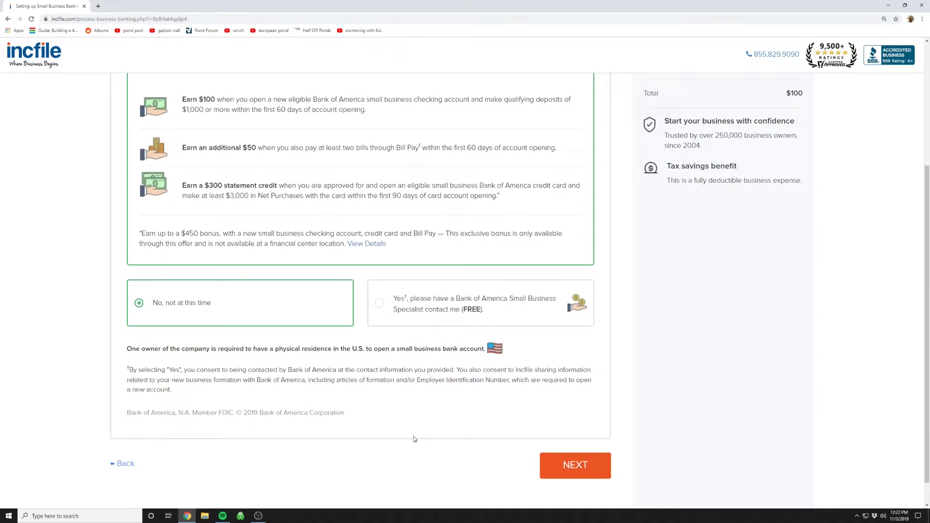
left_click(575, 465)
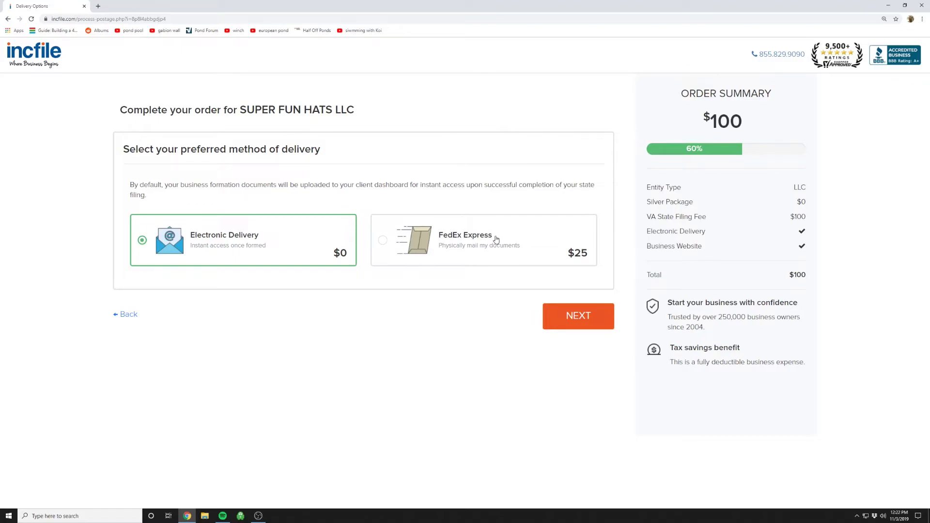
Keep the free $0 Electronic Delivery option instead of $25 FedEx Express.
left_click(584, 319)
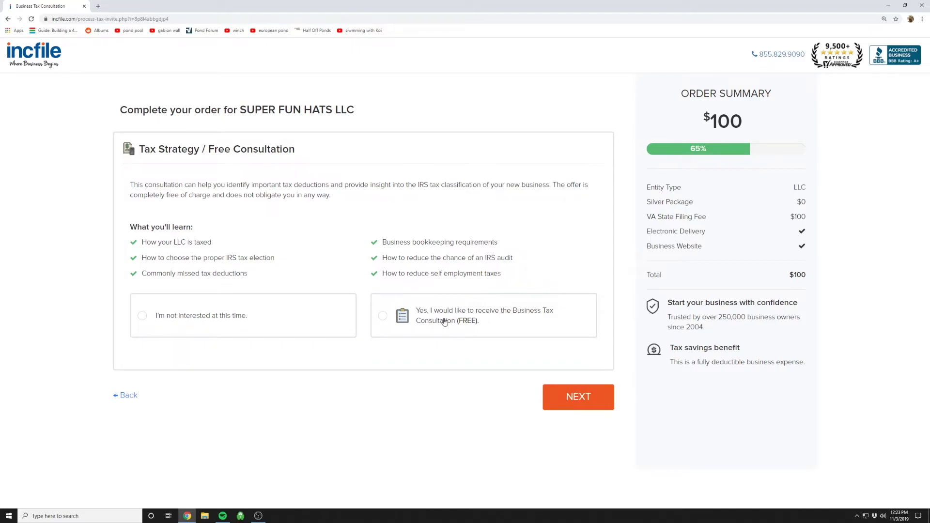
Answer 'I'm not interested at this time.' to the free Tax Strategy consultation.
left_click(143, 316)
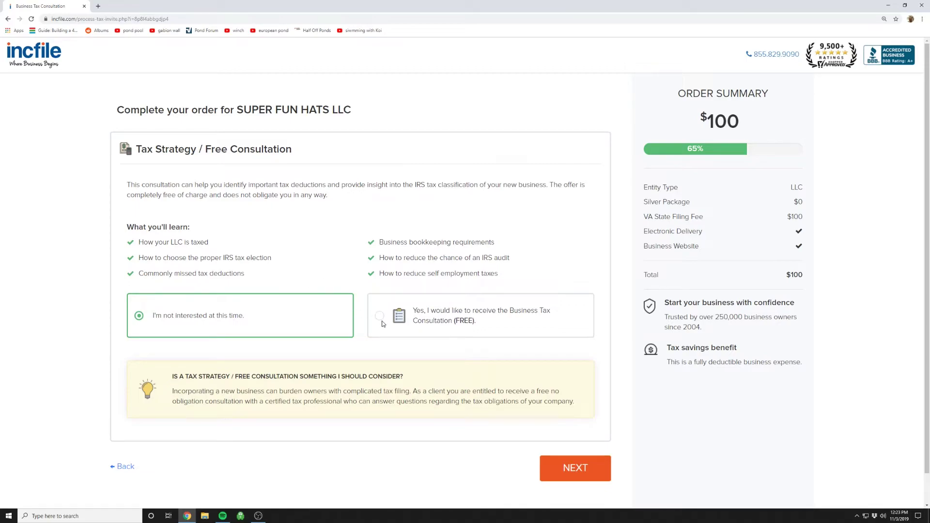
left_click(575, 468)
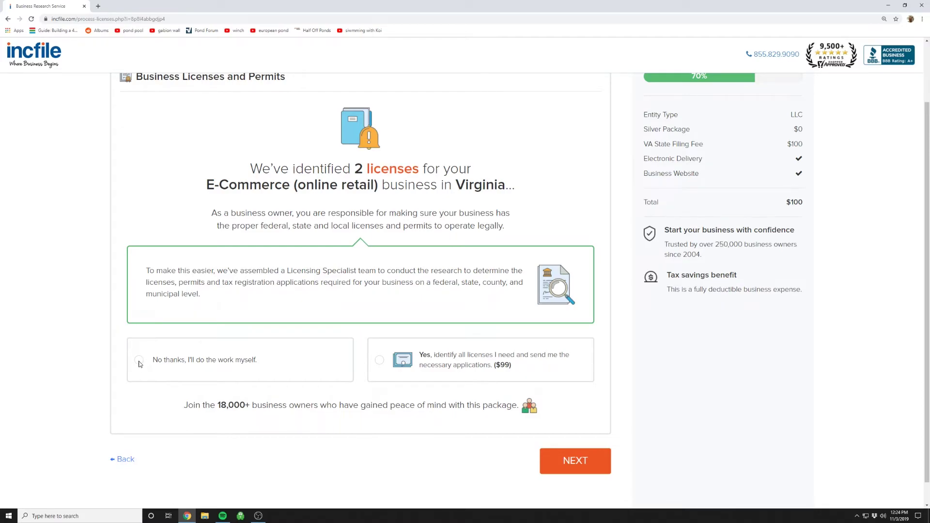
Choose 'No thanks, I'll do the work myself.' for the $99 licence research.
left_click(139, 364)
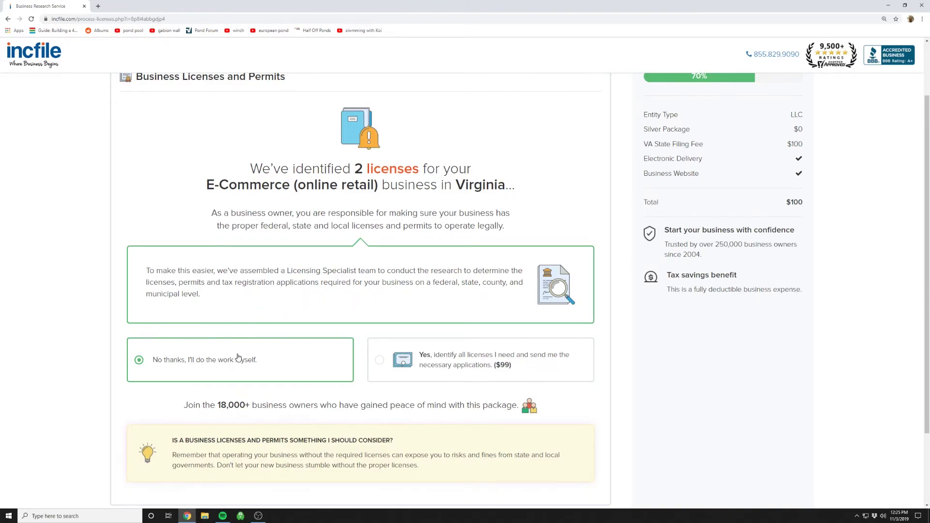
scroll(264, 365, "down", 2)
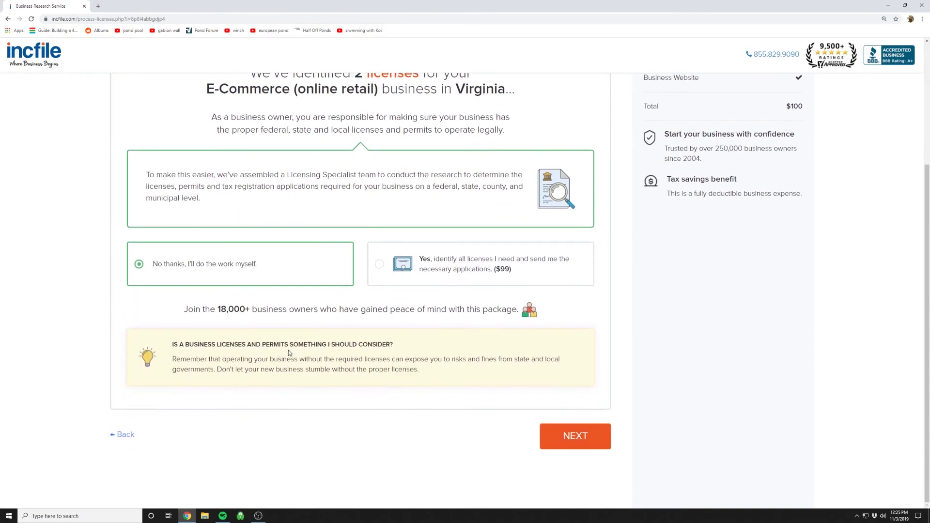
scroll(453, 426, "up", 2)
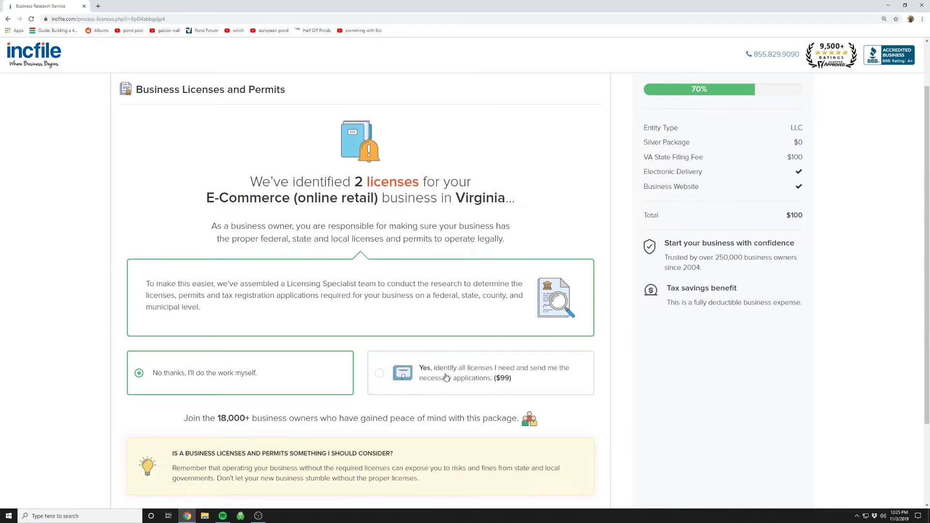
scroll(447, 376, "down", 2)
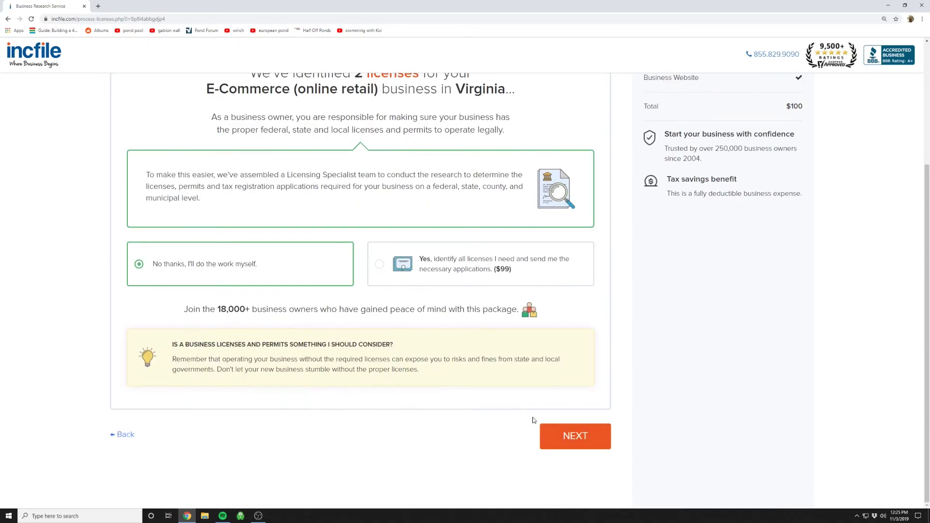
left_click(575, 436)
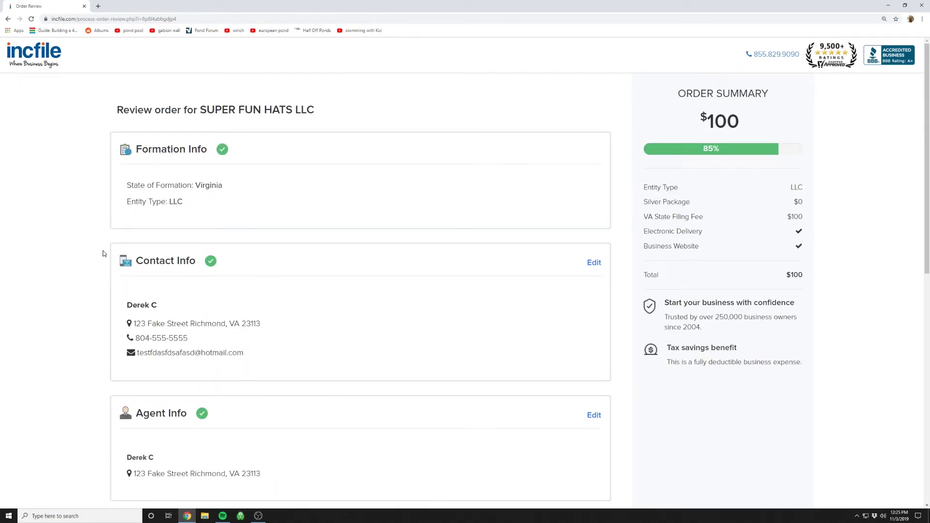
Approve the SUPER FUN HATS LLC order review and move on to payment information.
scroll(84, 254, "down", 4)
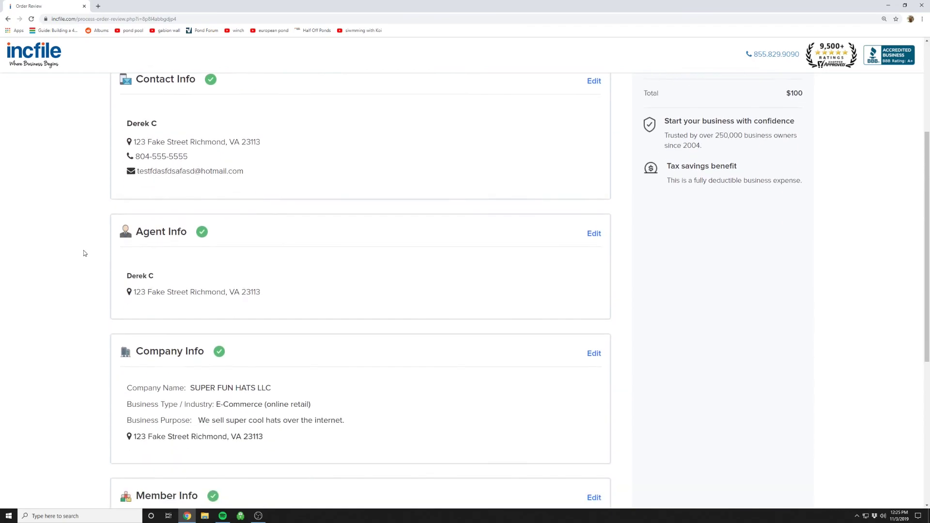
scroll(84, 253, "down", 6)
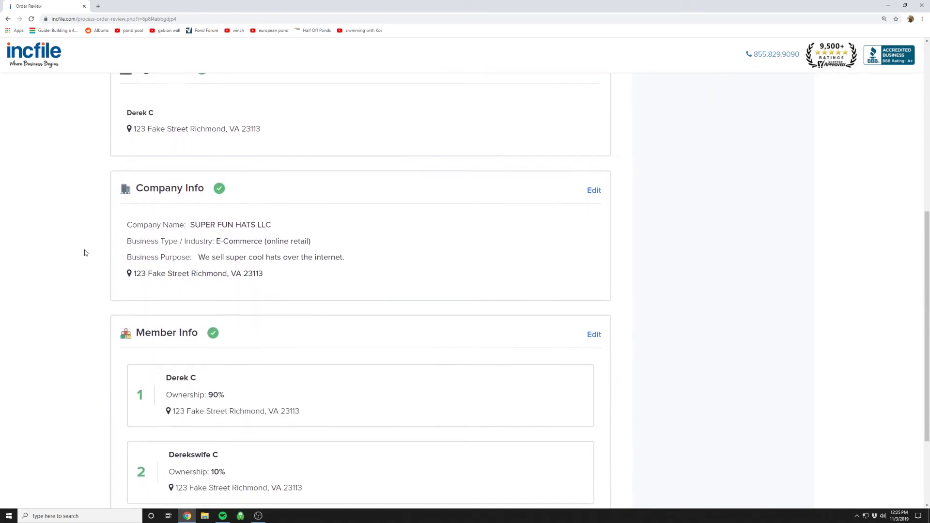
left_click(566, 442)
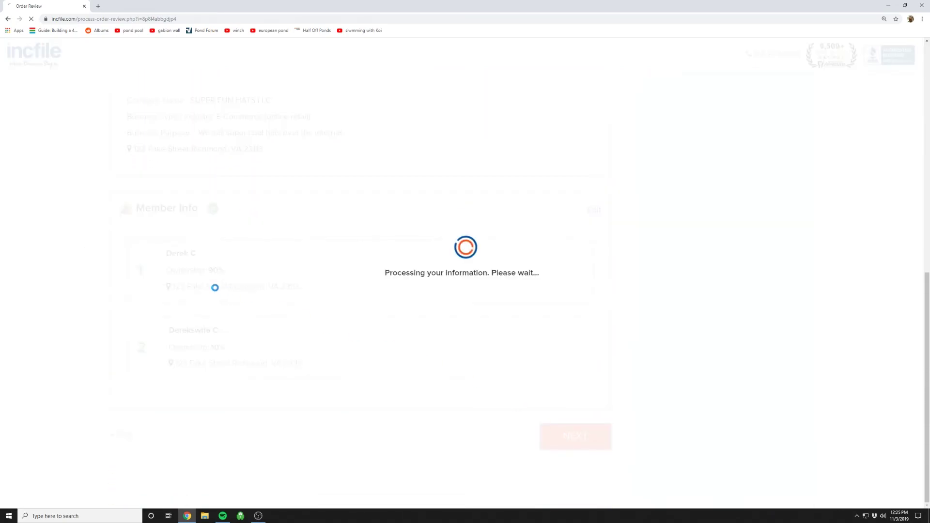
scroll(61, 225, "up", 2)
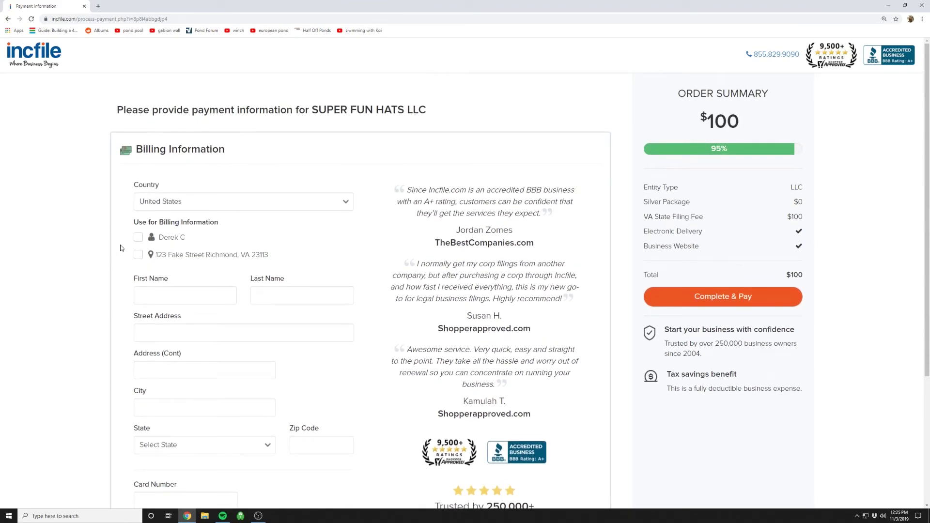
Use the saved contact's name and address as the billing information.
left_click(138, 238)
left_click(138, 254)
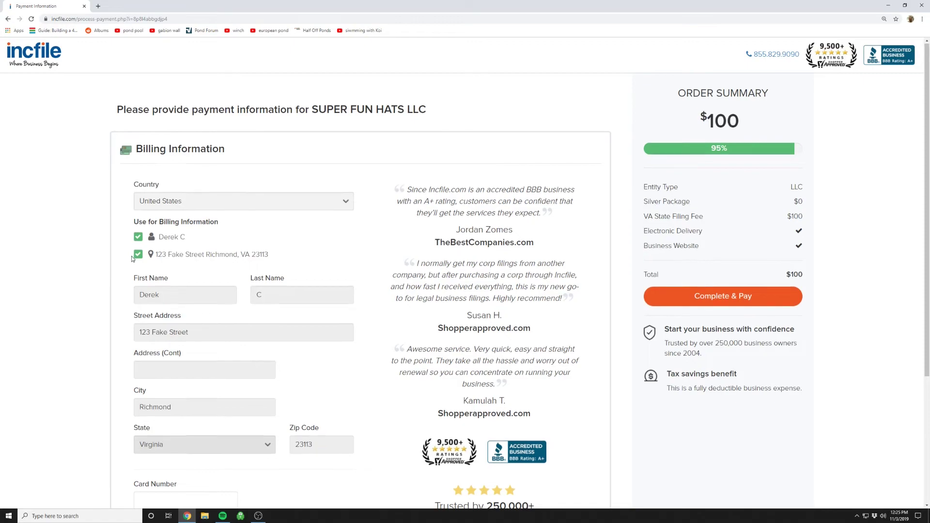
scroll(129, 257, "down", 3)
scroll(129, 258, "down", 1)
Enter the card number, expiry 01 - January 2033, and the card security code.
left_click(165, 321)
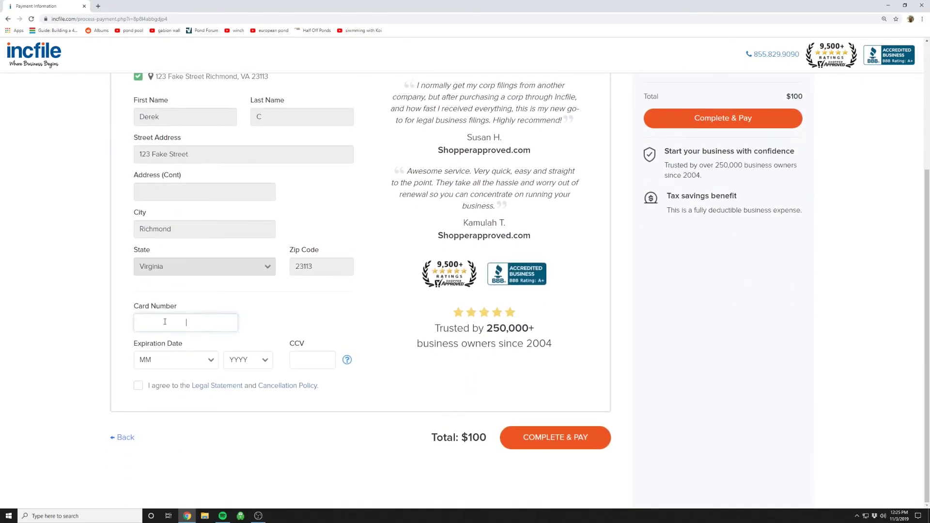
type("5555 5")
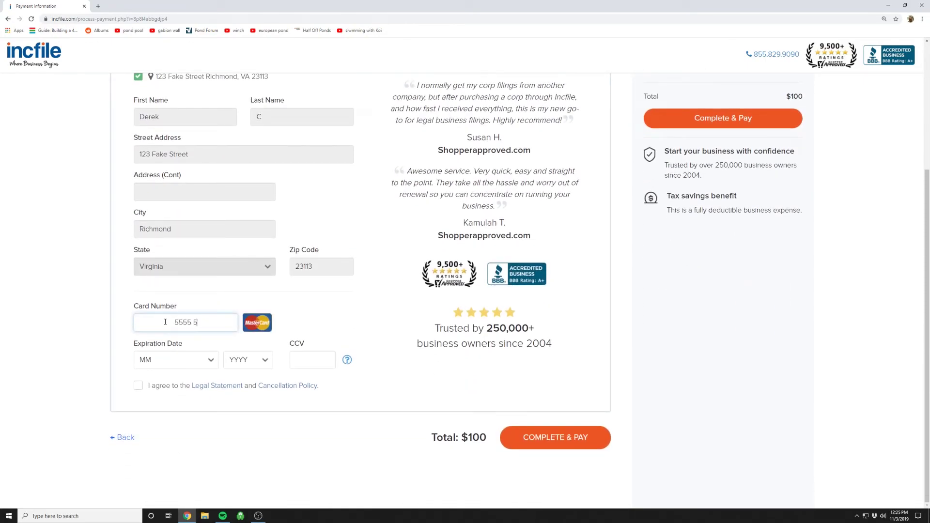
type("555 5555 5555 555")
left_click(204, 360)
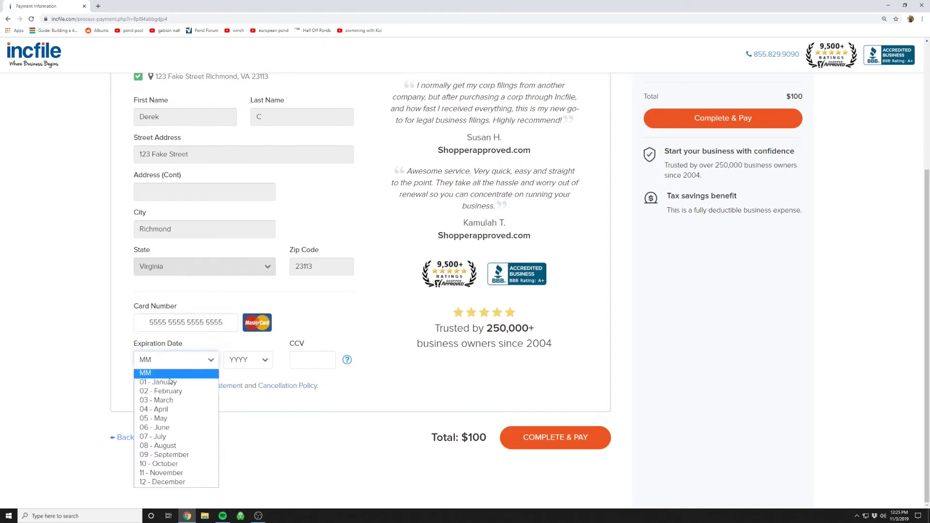
left_click(172, 381)
left_click(233, 368)
left_click(245, 348)
left_click(295, 364)
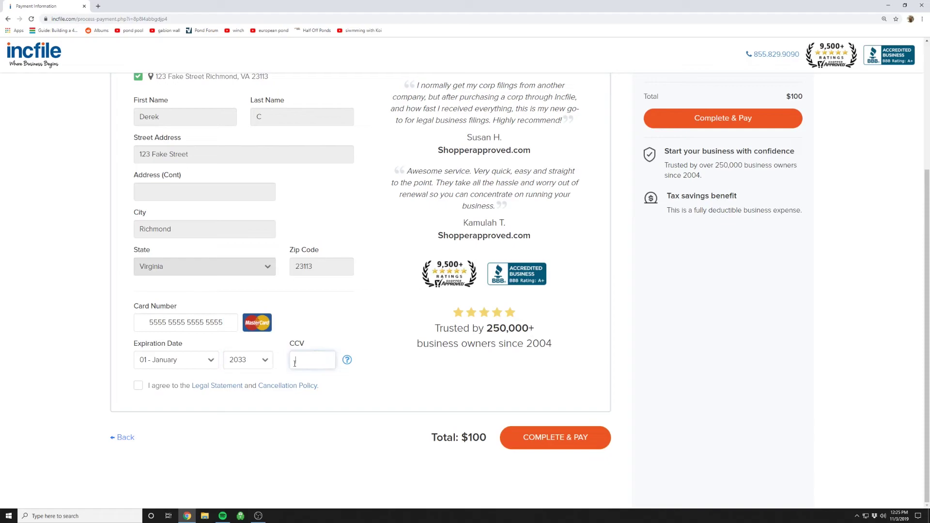
type("555")
Submit the order and payment with COMPLETE & PAY.
left_click(573, 445)
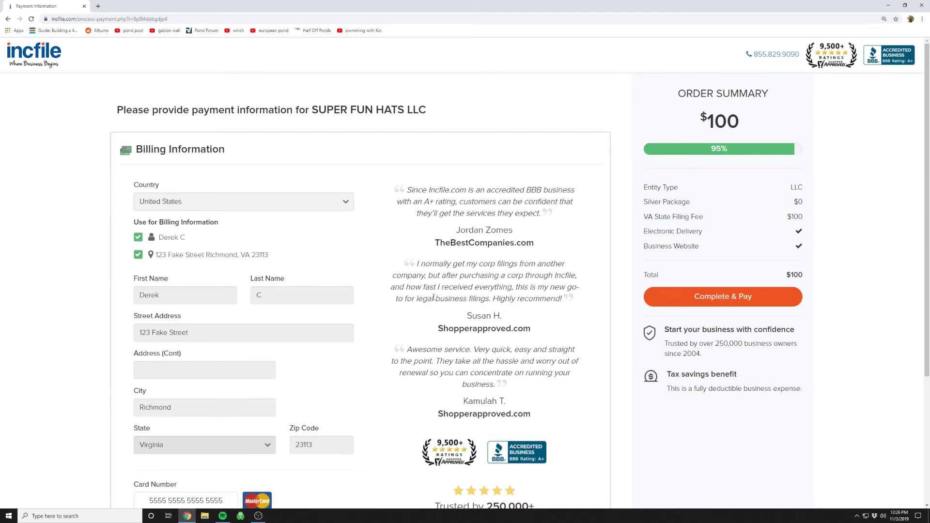
scroll(474, 295, "down", 4)
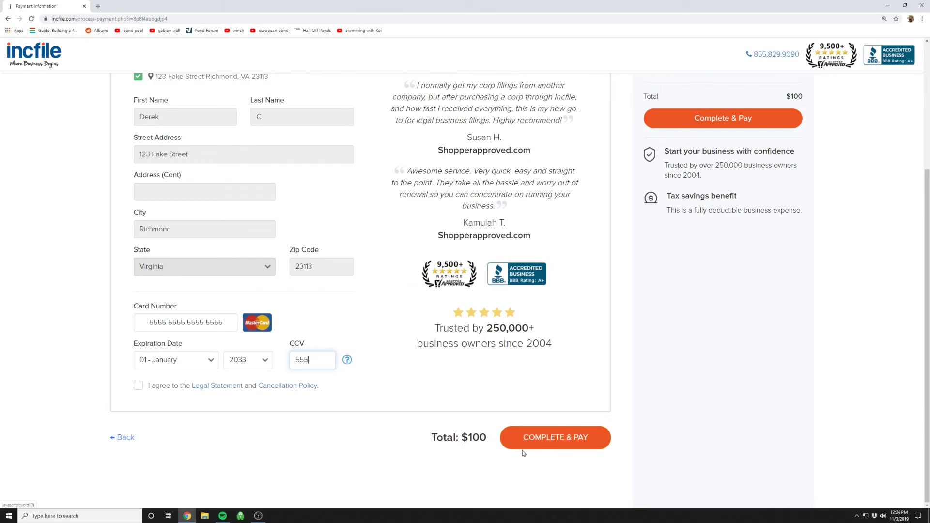
left_click(554, 439)
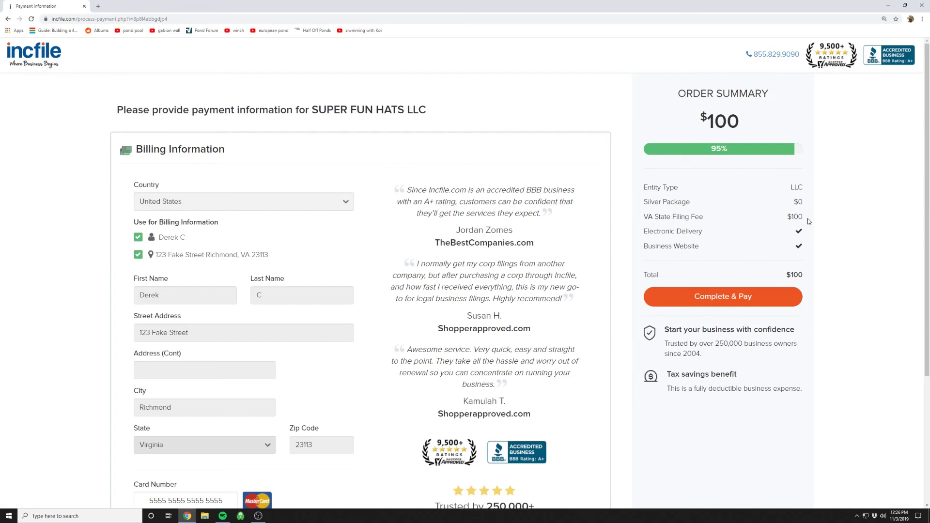
left_click_drag(806, 220, 678, 89)
left_click(734, 140)
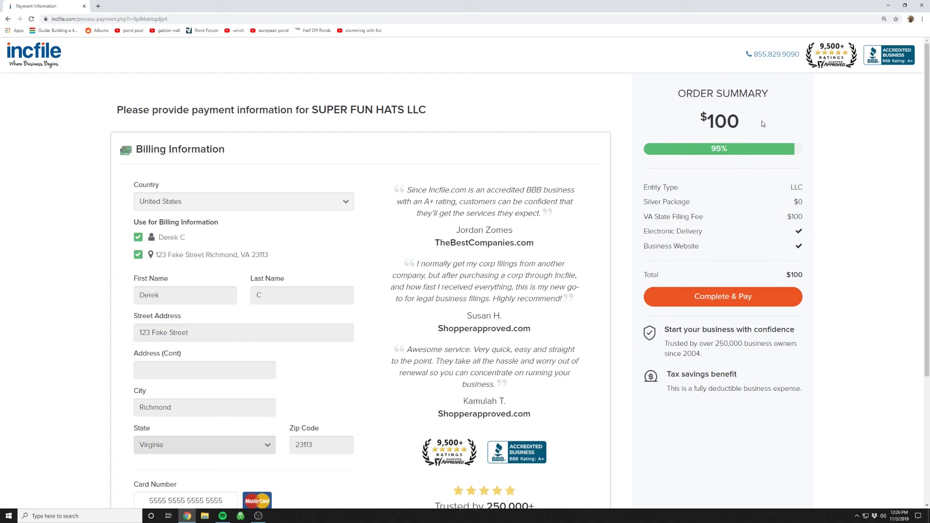